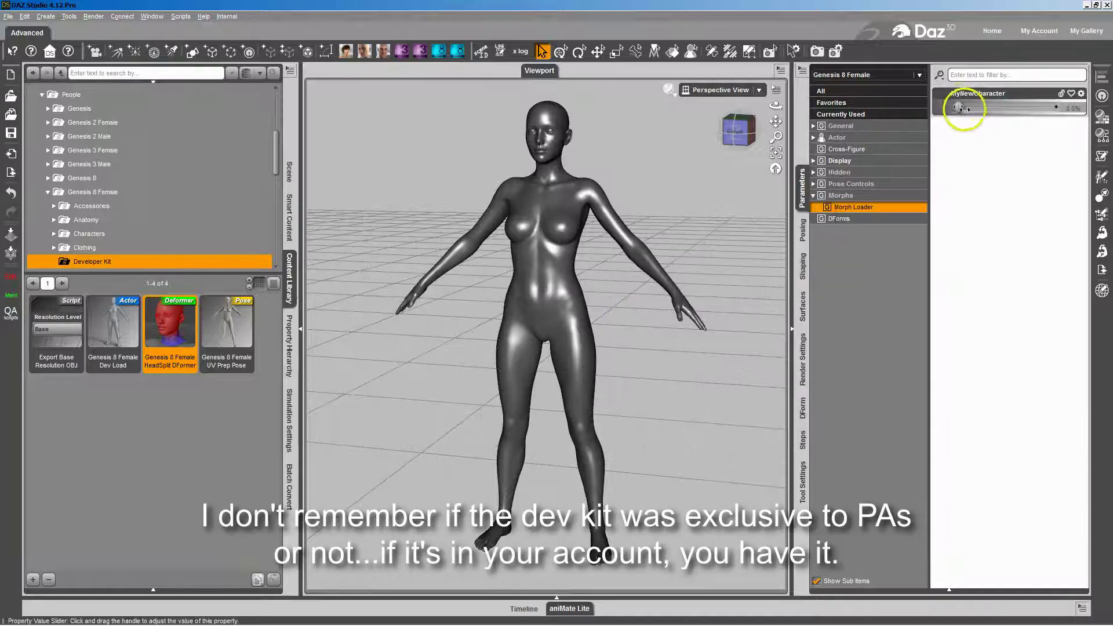
Step: Drag the MyNewCharacter morph slider in Morph Loader up to about 100%
{"action": "left_click_drag", "start_coordinate": [961, 106], "coordinate": [1094, 106]}
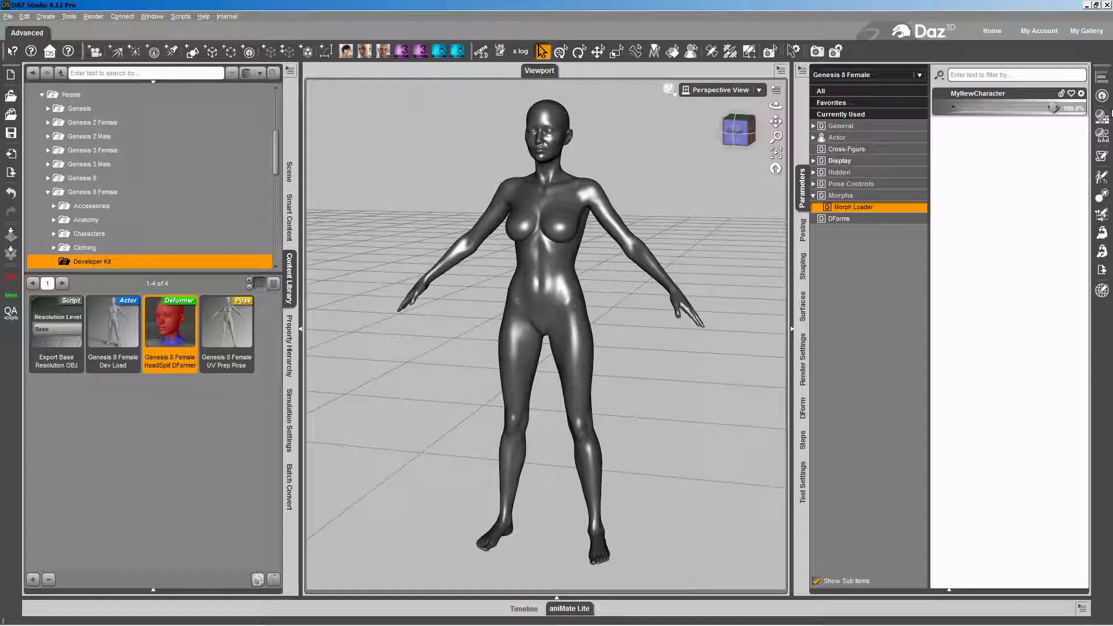
Step: Ease MyNewCharacter just below full, show Currently Used parameters, and select the HeadSplit DFormer preset
{"action": "left_click_drag", "start_coordinate": [1054, 108], "coordinate": [929, 97]}
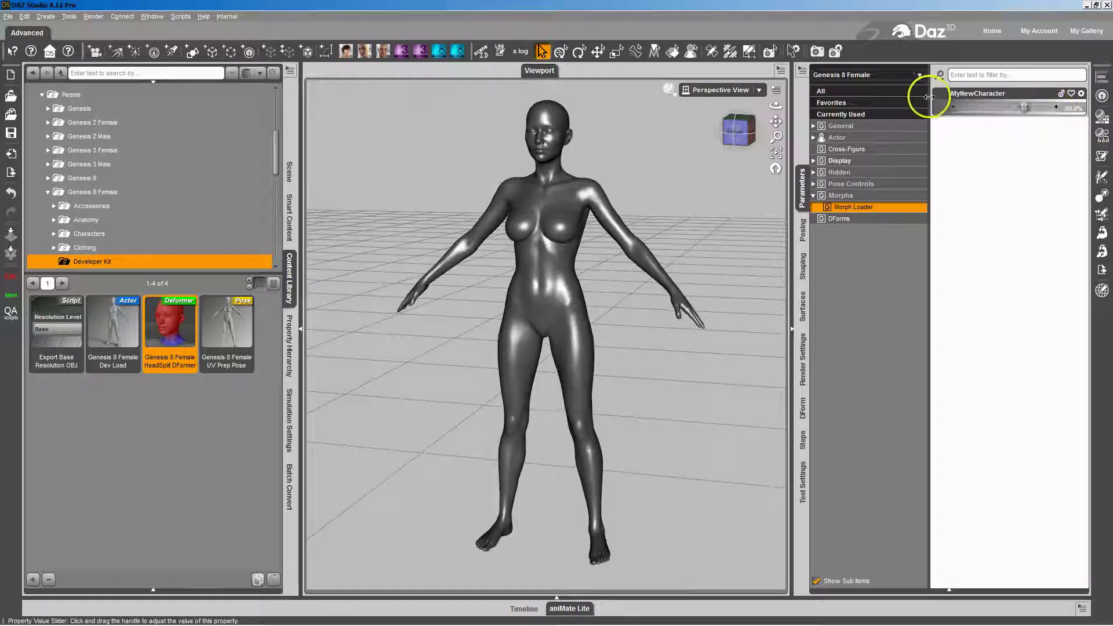
{"action": "left_click", "coordinate": [859, 114]}
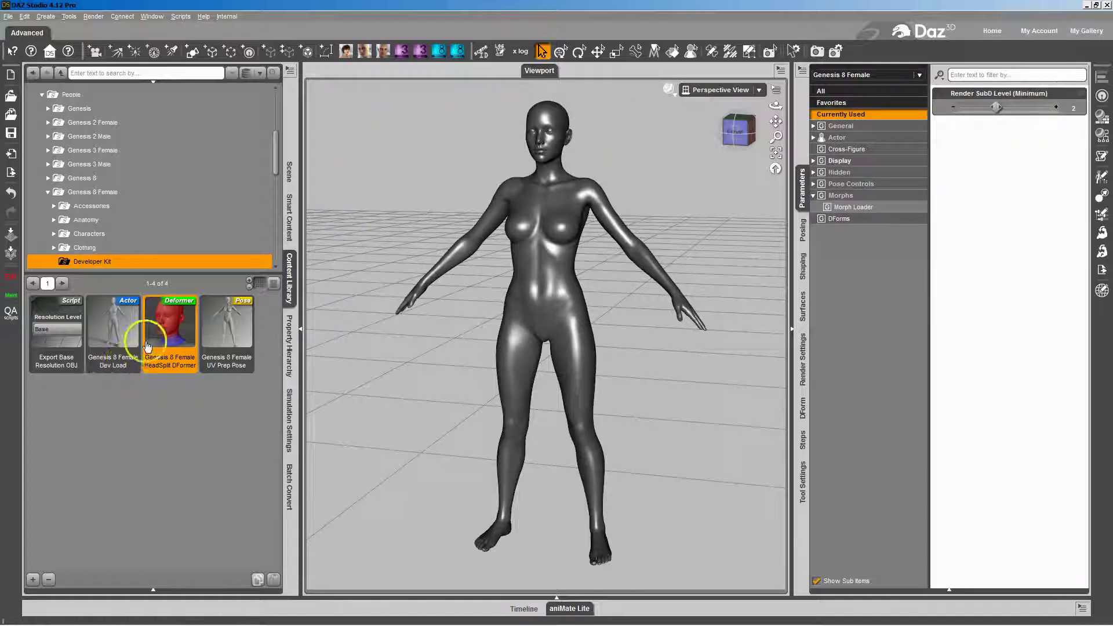
{"action": "mouse_move", "coordinate": [151, 361]}
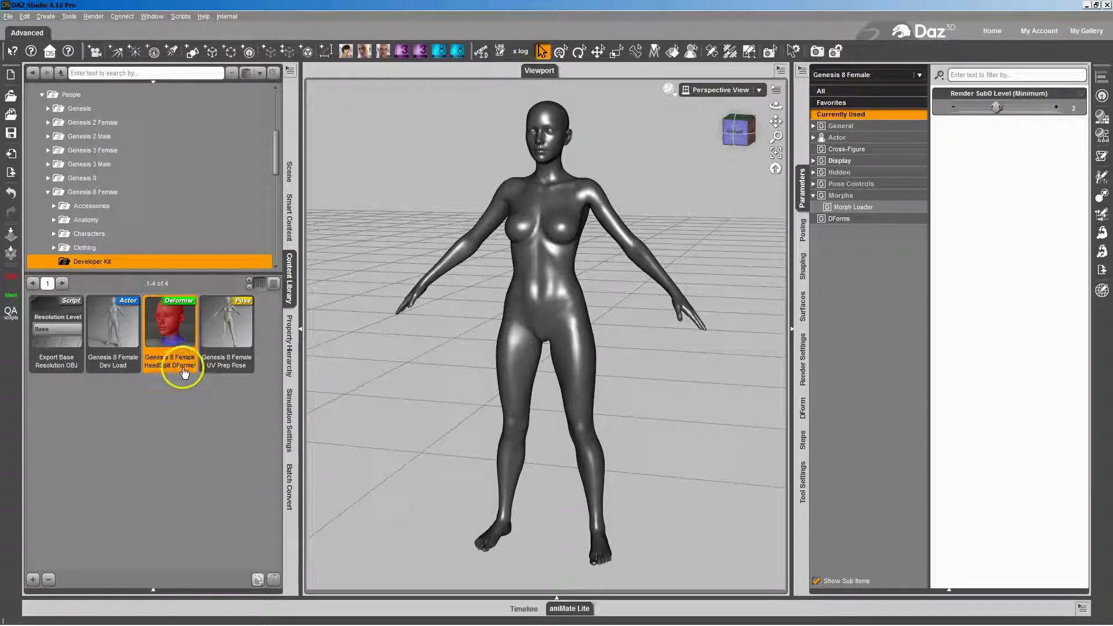
{"action": "key", "text": "Left"}
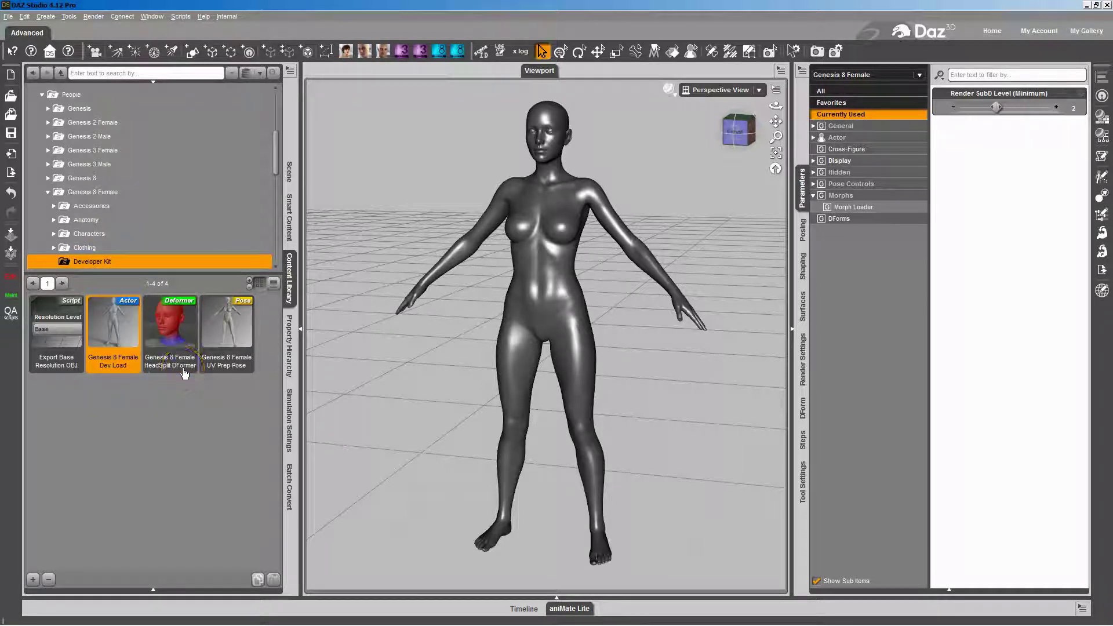
{"action": "left_click", "coordinate": [185, 373]}
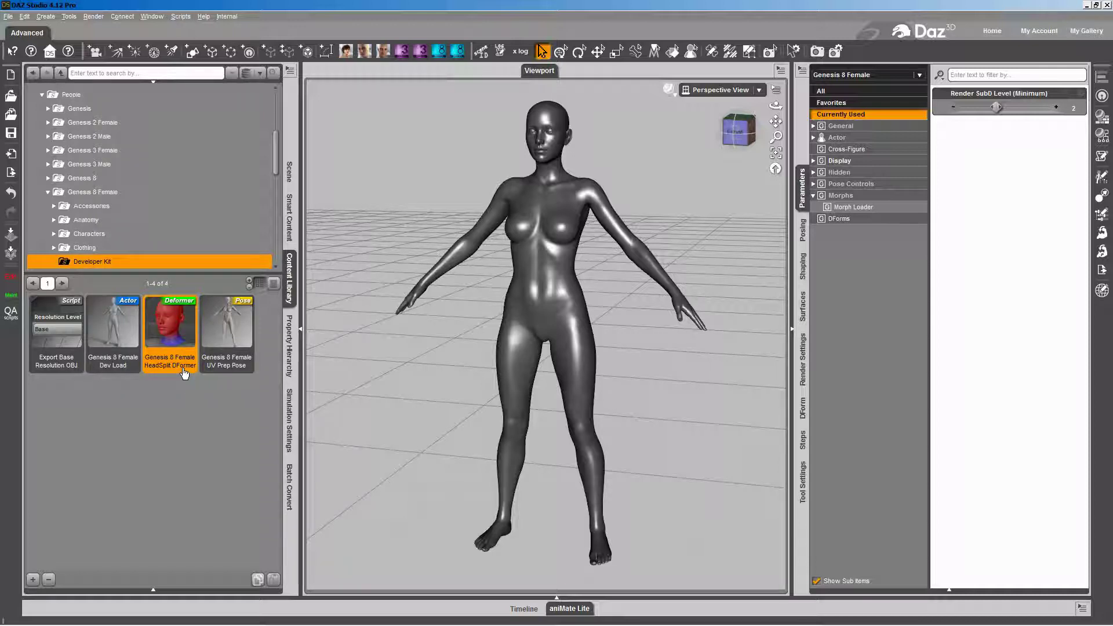
Step: Load the Genesis 8 Female HeadSplit DFormer with D-Former Load Options set to None
{"action": "double_click", "coordinate": [172, 348]}
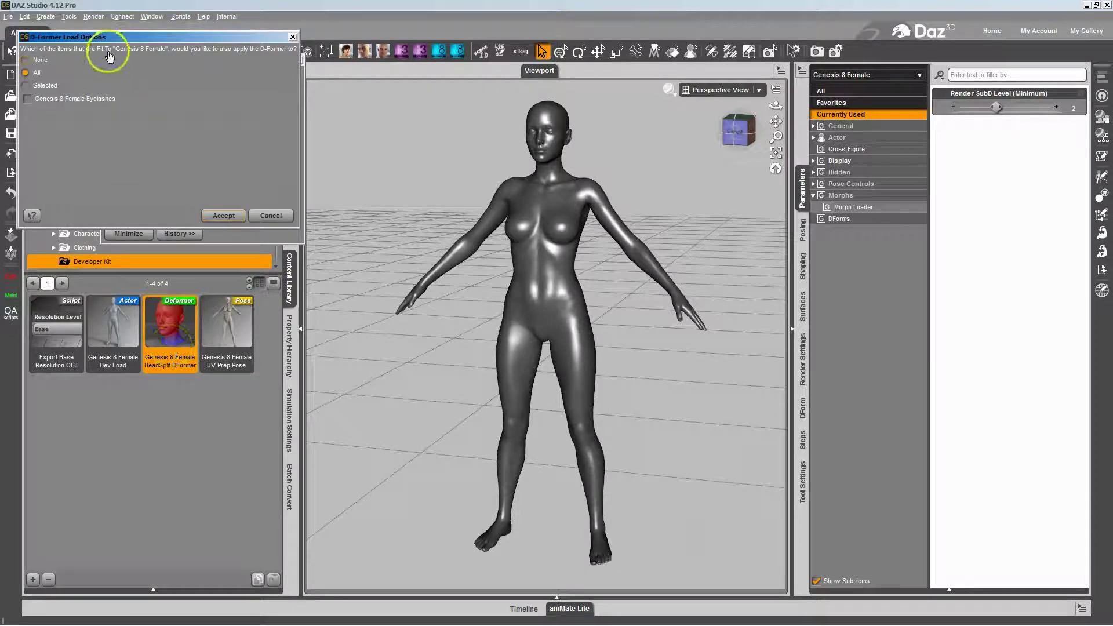
{"action": "left_click", "coordinate": [41, 61]}
{"action": "left_click", "coordinate": [222, 217]}
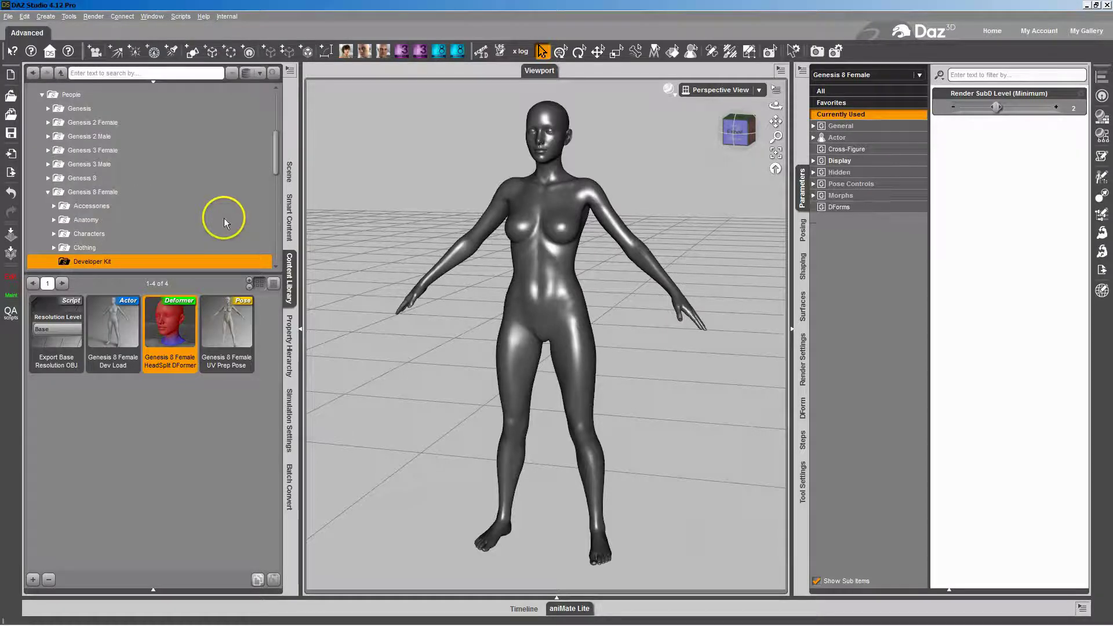
Step: Delete the duplicate D-Former_1_Base (2) and D-Former_1_Field (2) nodes, then expand D-Former_1_Base
{"action": "left_click", "coordinate": [289, 173]}
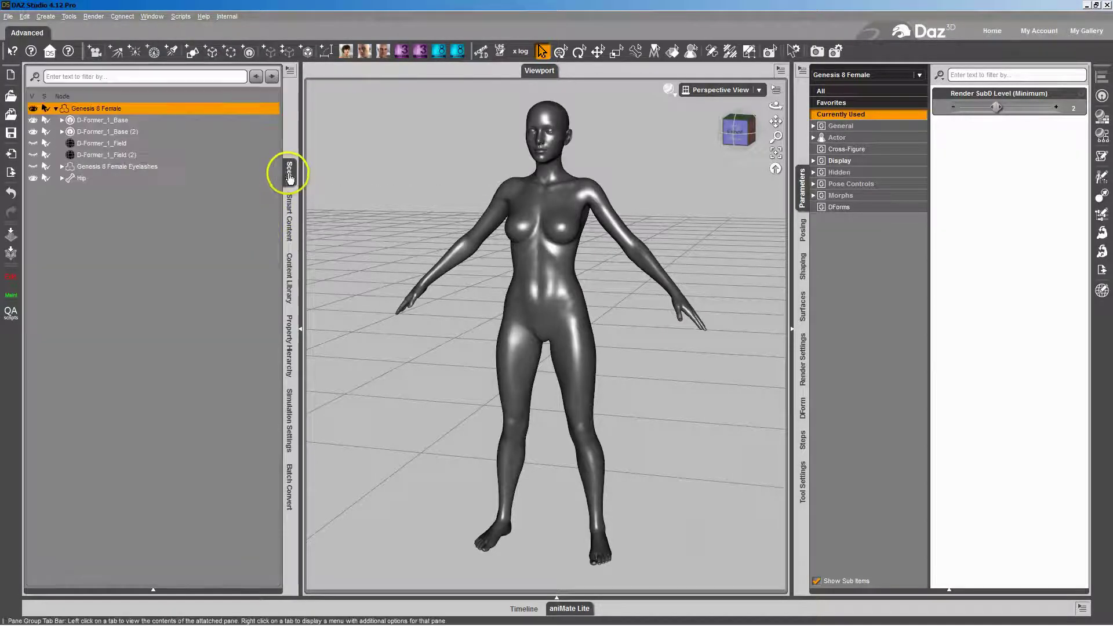
{"action": "left_click", "coordinate": [143, 131]}
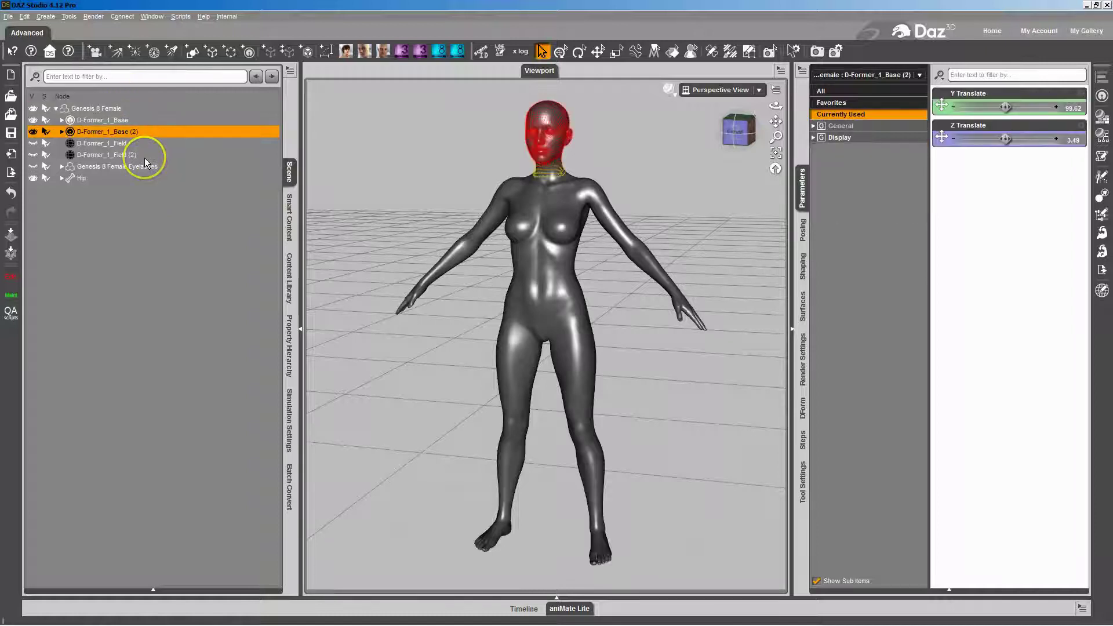
{"action": "left_click", "coordinate": [144, 154], "text": "ctrl"}
{"action": "key", "text": "Delete"}
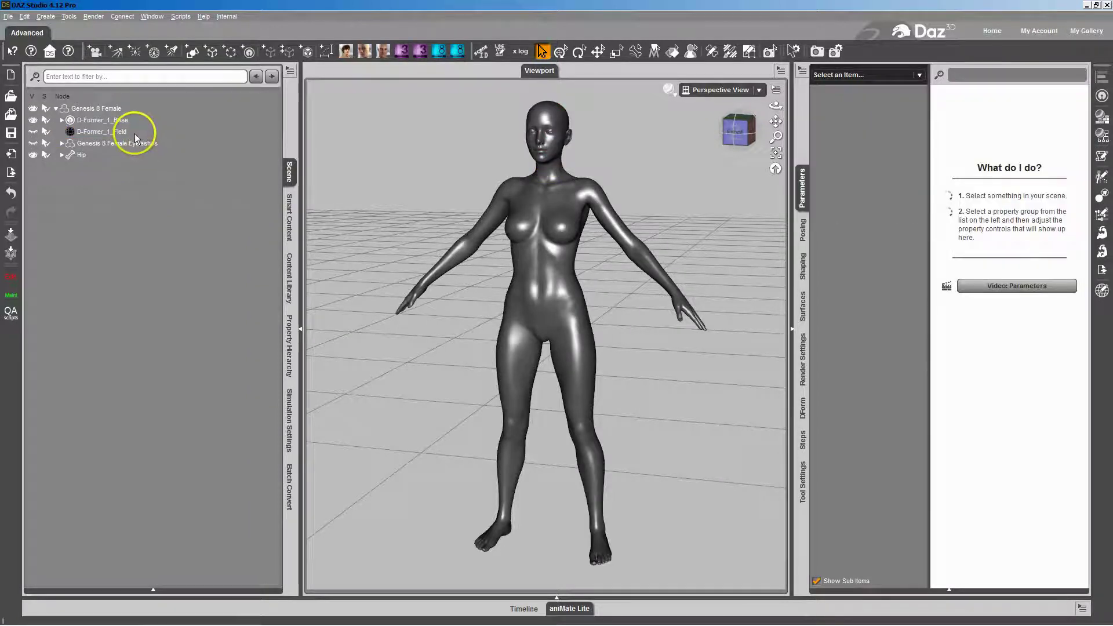
{"action": "left_click", "coordinate": [136, 121]}
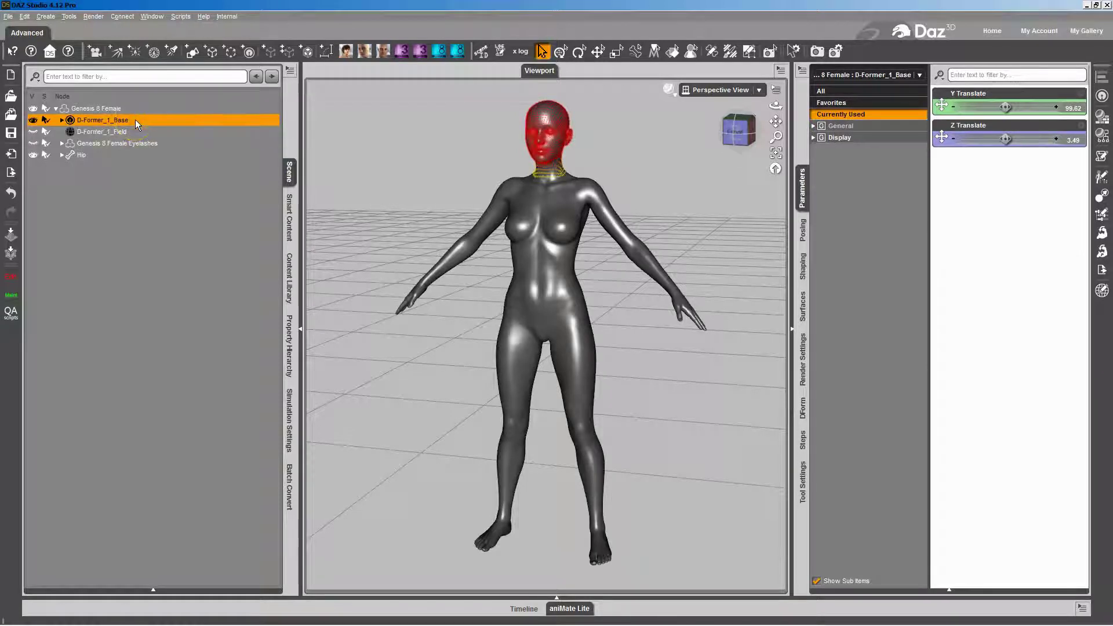
{"action": "key", "text": "Right"}
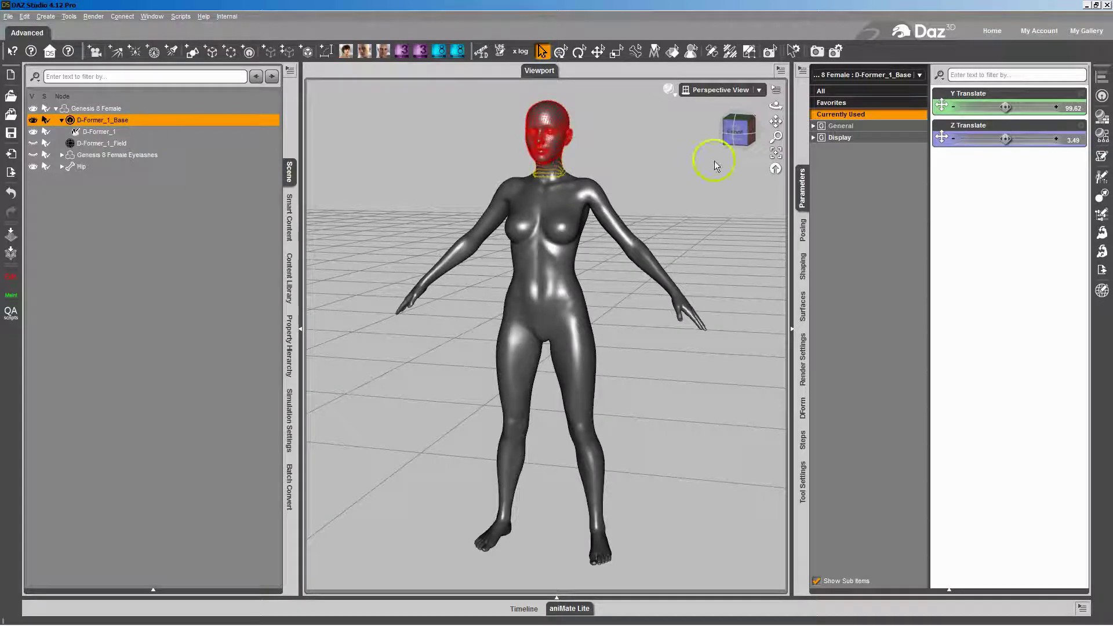
Step: With Genesis 8 Female selected, choose MyNewCharacter.obj as a geometry file in Morph Loader Pro
{"action": "mouse_move", "coordinate": [746, 124]}
{"action": "left_mouse_down"}
{"action": "mouse_move", "coordinate": [680, 124]}
{"action": "mouse_move", "coordinate": [746, 124]}
{"action": "mouse_move", "coordinate": [733, 124]}
{"action": "left_mouse_up"}
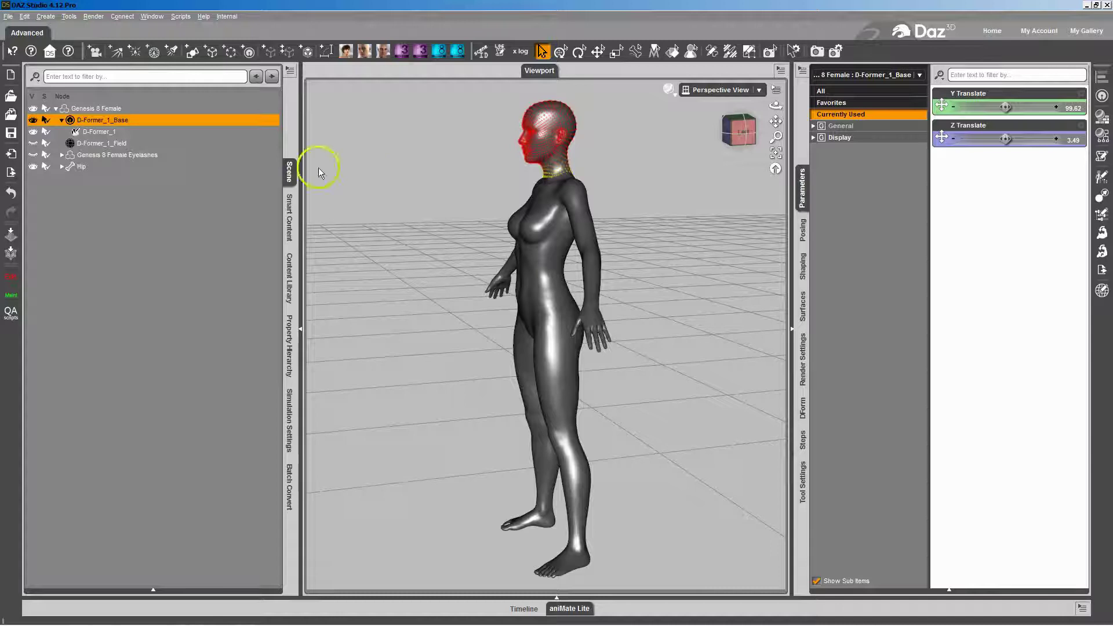
{"action": "left_click", "coordinate": [93, 109]}
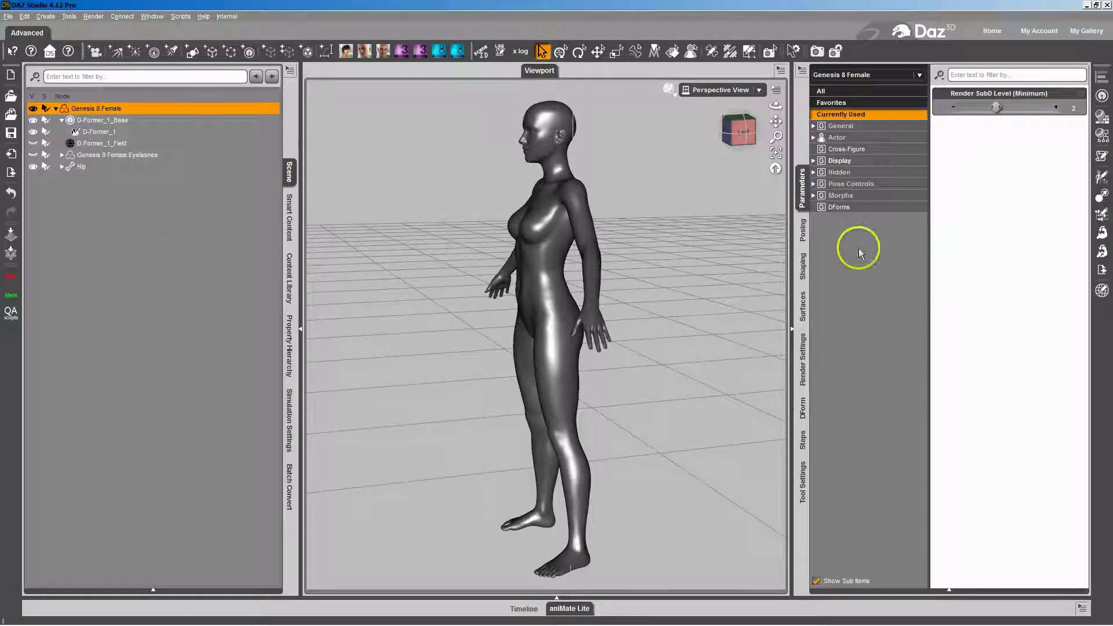
{"action": "left_click", "coordinate": [1103, 253]}
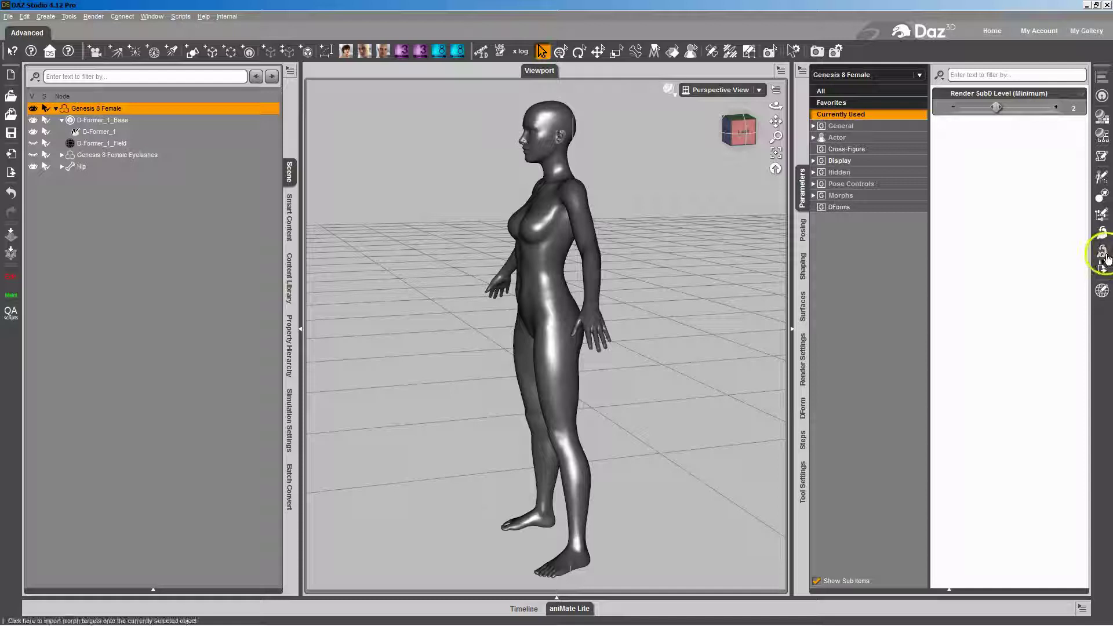
{"action": "left_click", "coordinate": [388, 179]}
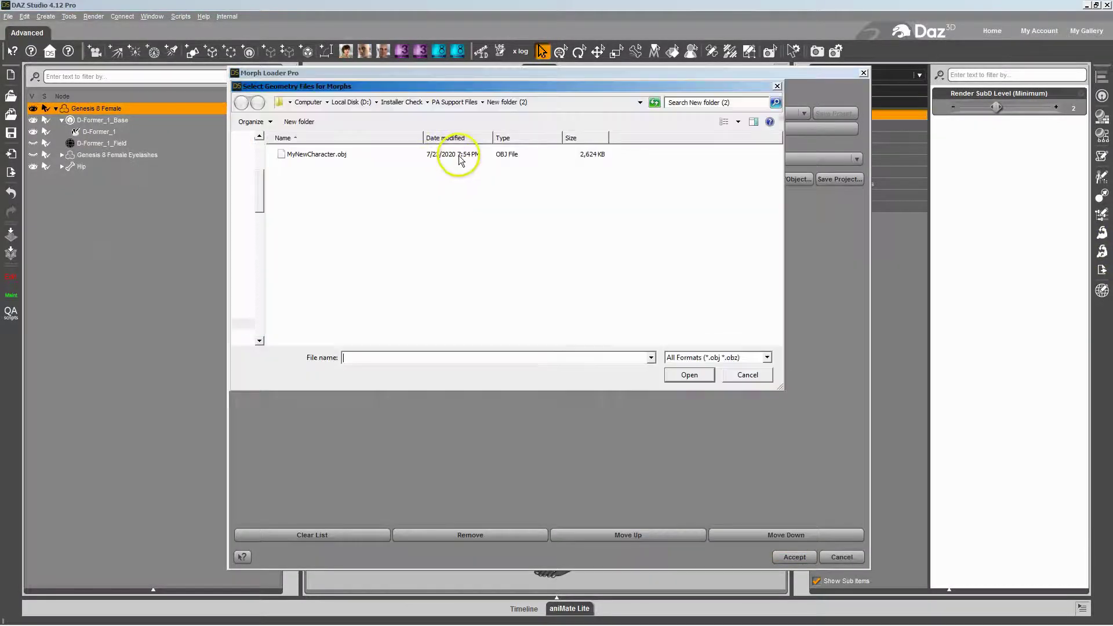
{"action": "left_click", "coordinate": [325, 154]}
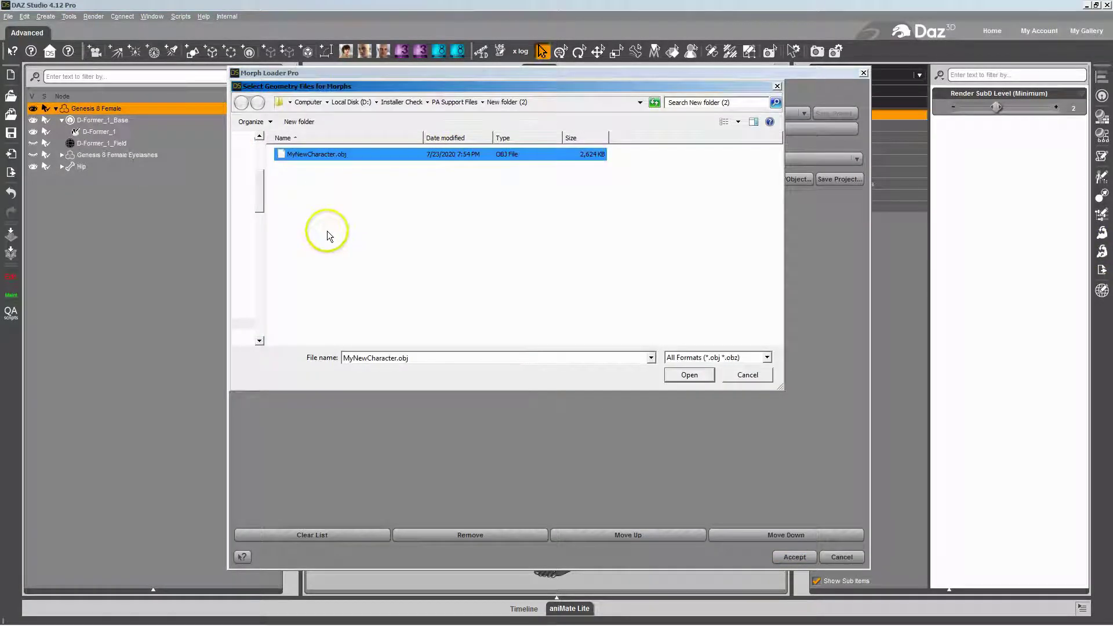
Step: Add MyNewCharacter.obj to the morph list and prefix its morph name with FHM, making FHMMyNewCharacter
{"action": "double_click", "coordinate": [308, 156]}
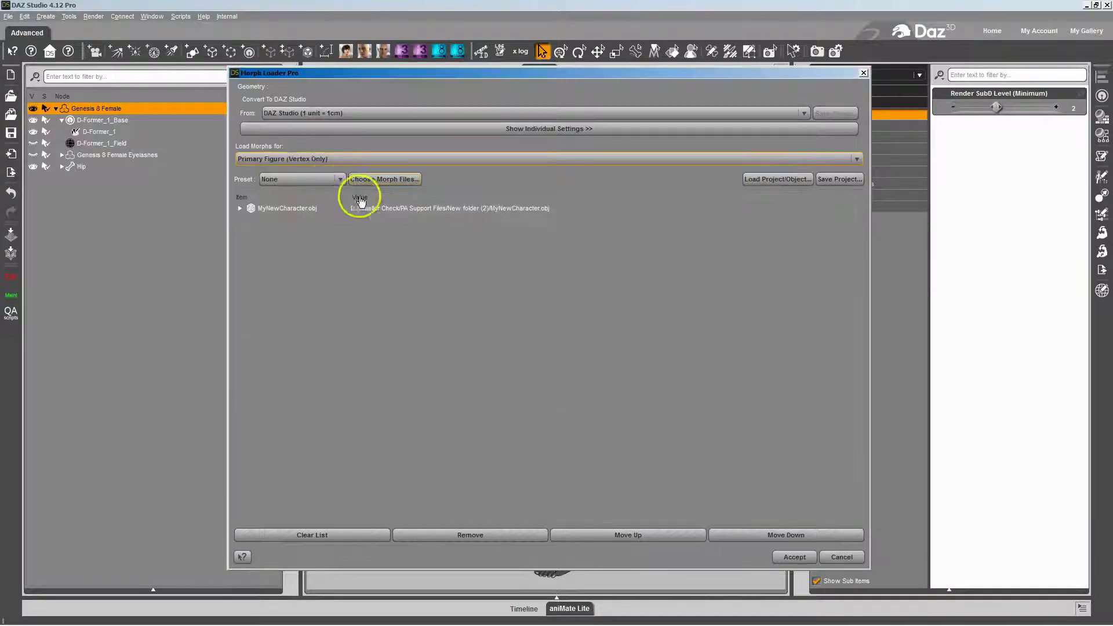
{"action": "double_click", "coordinate": [399, 209]}
{"action": "left_click", "coordinate": [391, 217]}
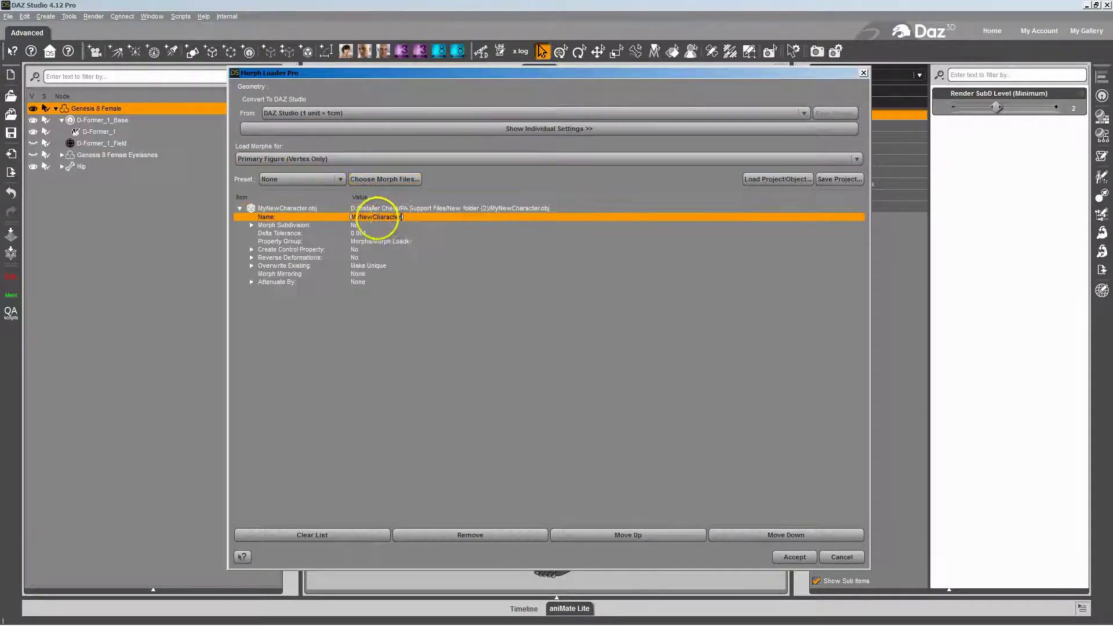
{"action": "left_click", "coordinate": [354, 217]}
{"action": "key", "text": "Home"}
{"action": "type", "text": "FHM"}
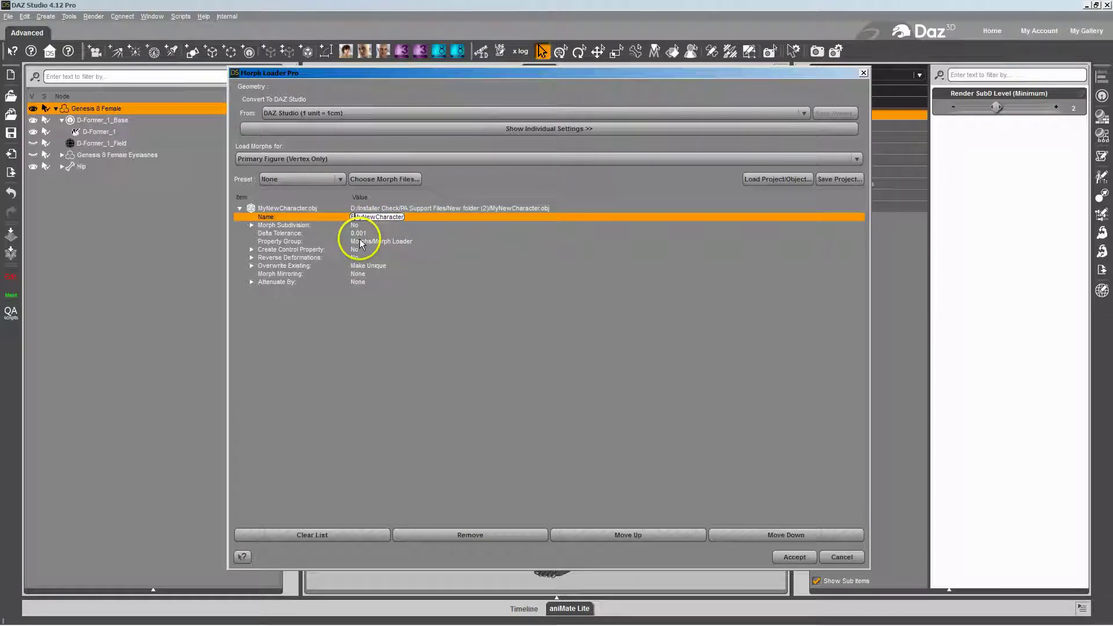
{"action": "key", "text": "Return"}
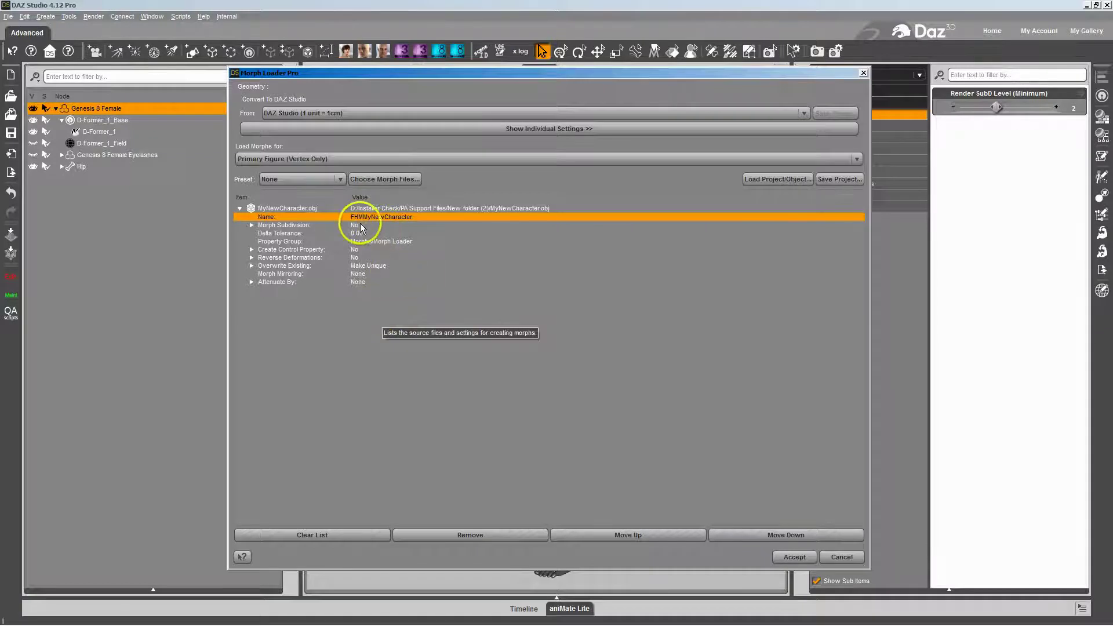
{"action": "left_click", "coordinate": [357, 282]}
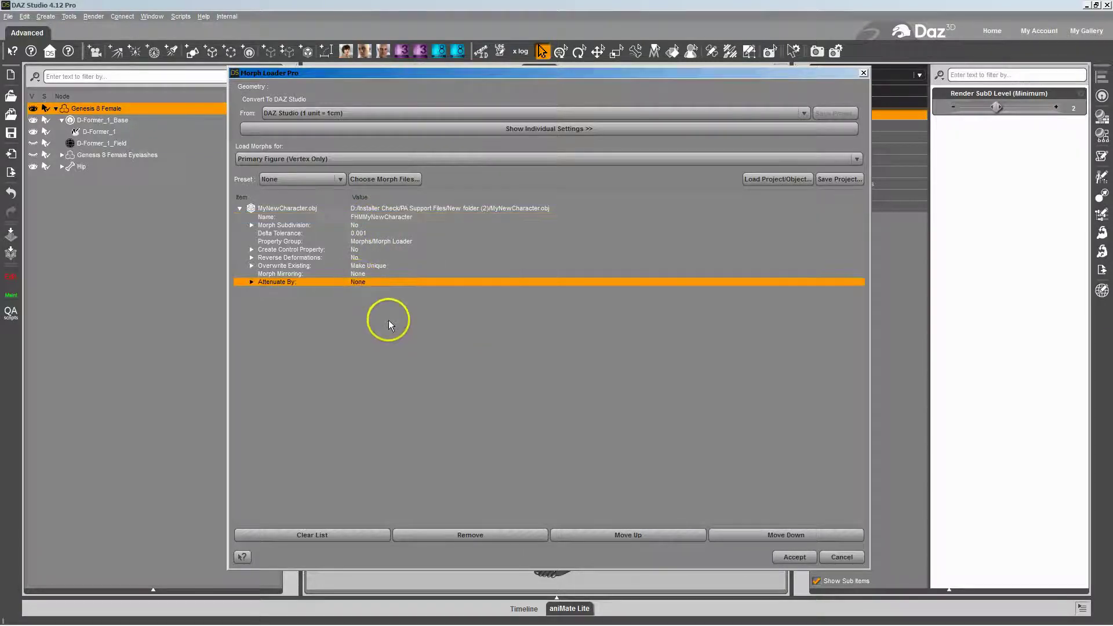
Step: Set FHMMyNewCharacter's Attenuate By to Weight Maps > D-Former_1 > Influence Weights
{"action": "left_click", "coordinate": [371, 283]}
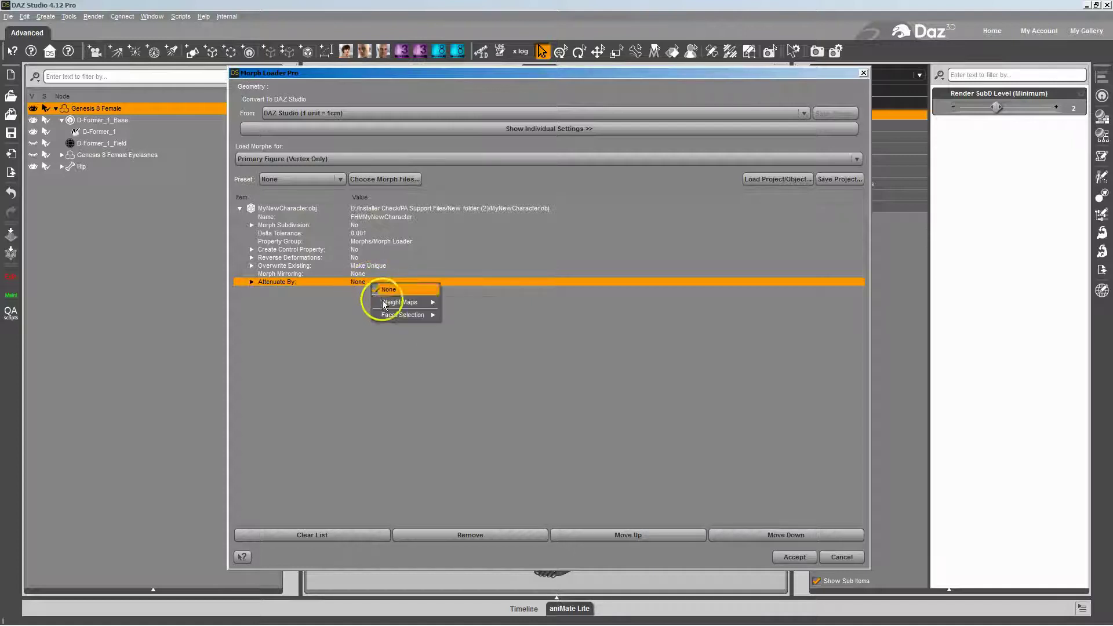
{"action": "mouse_move", "coordinate": [383, 303]}
{"action": "mouse_move", "coordinate": [457, 315]}
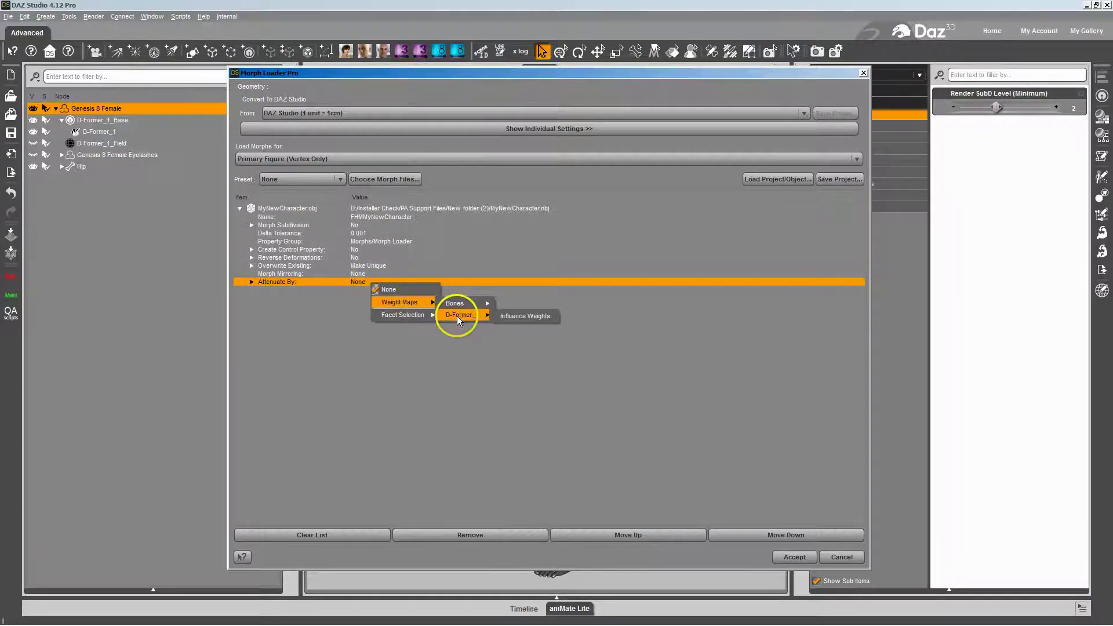
{"action": "left_click", "coordinate": [288, 288]}
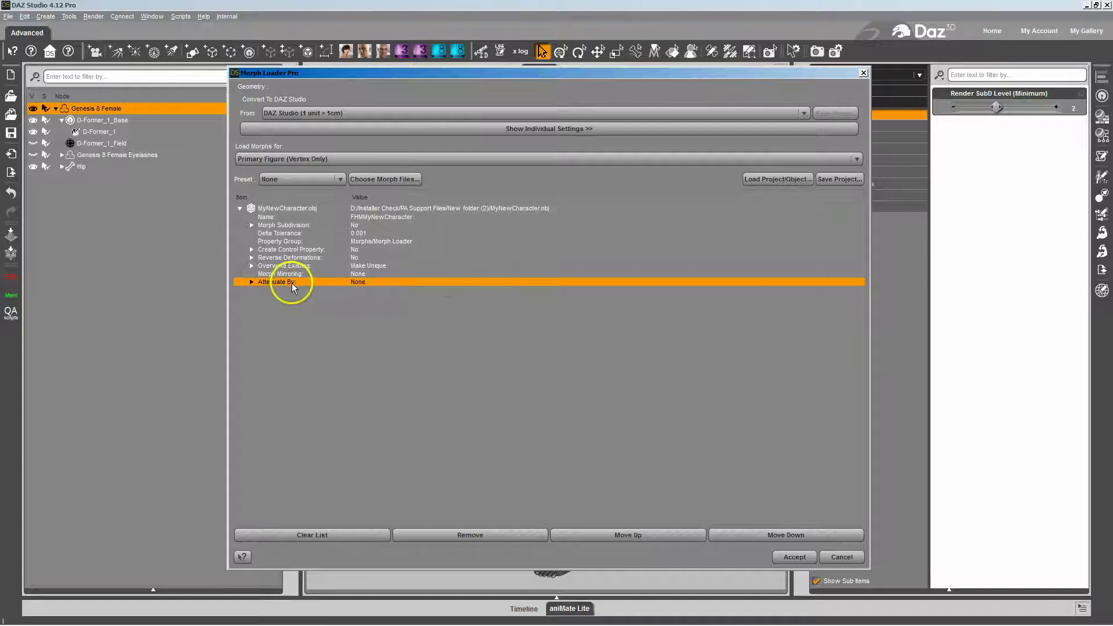
{"action": "left_click", "coordinate": [382, 284]}
{"action": "mouse_move", "coordinate": [399, 302]}
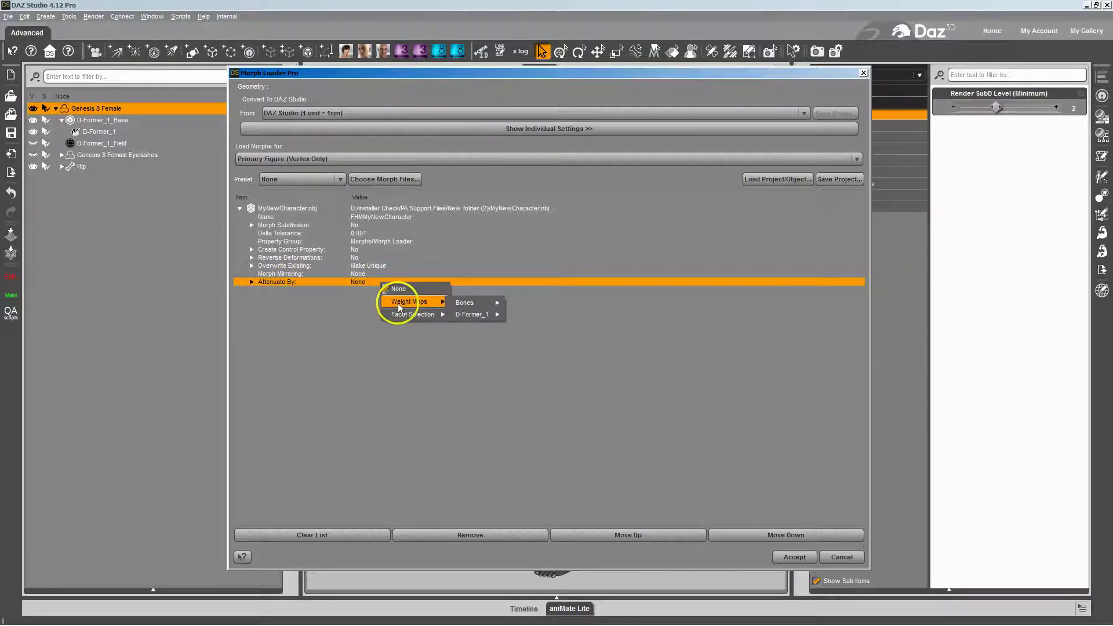
{"action": "mouse_move", "coordinate": [465, 315]}
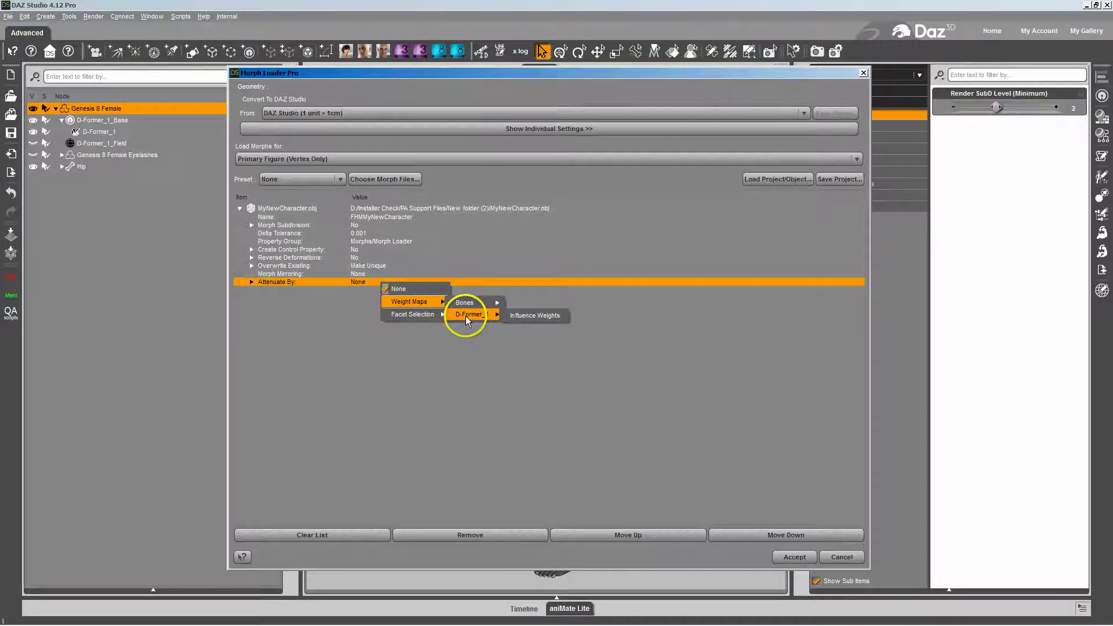
{"action": "left_click", "coordinate": [529, 317]}
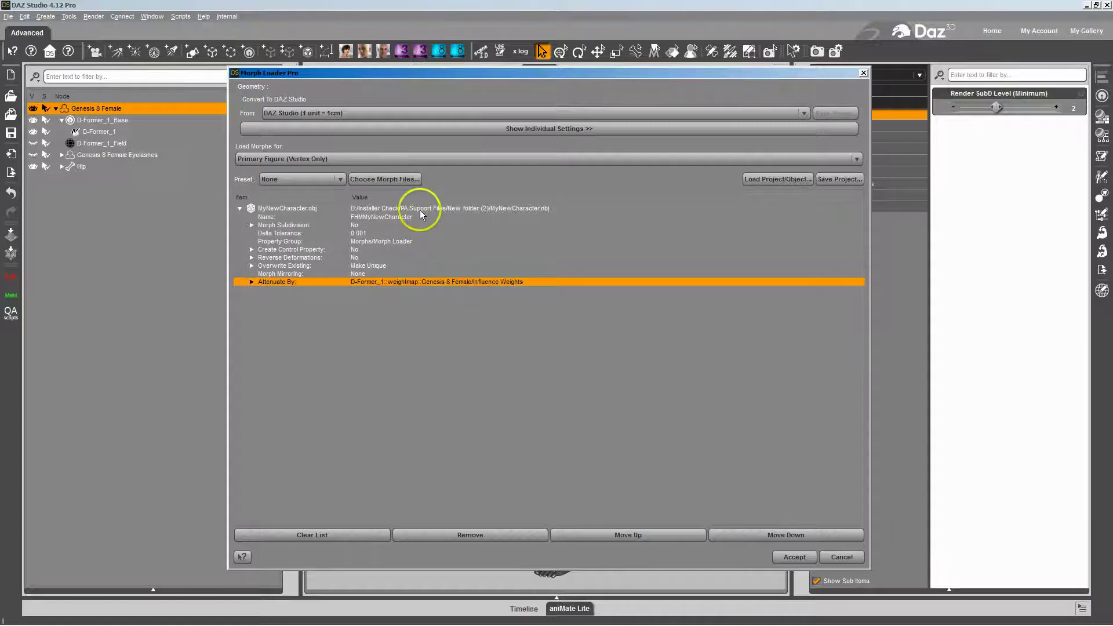
Step: Add MyNewCharacter.obj as a second entry and type FBM before its morph name
{"action": "left_click", "coordinate": [384, 179]}
{"action": "double_click", "coordinate": [317, 154]}
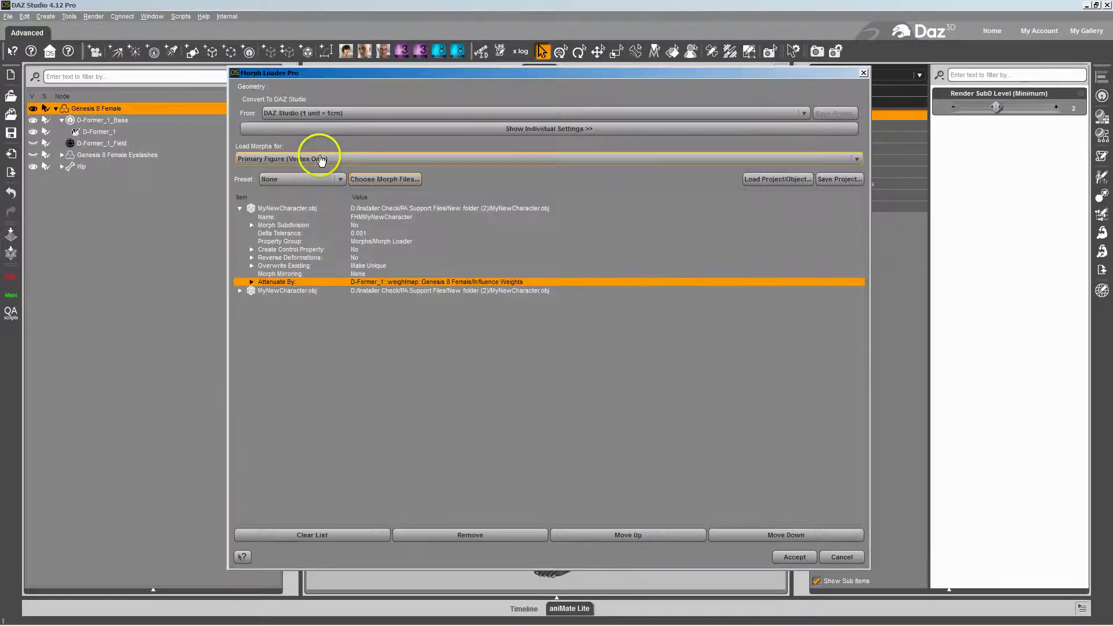
{"action": "left_click", "coordinate": [381, 291]}
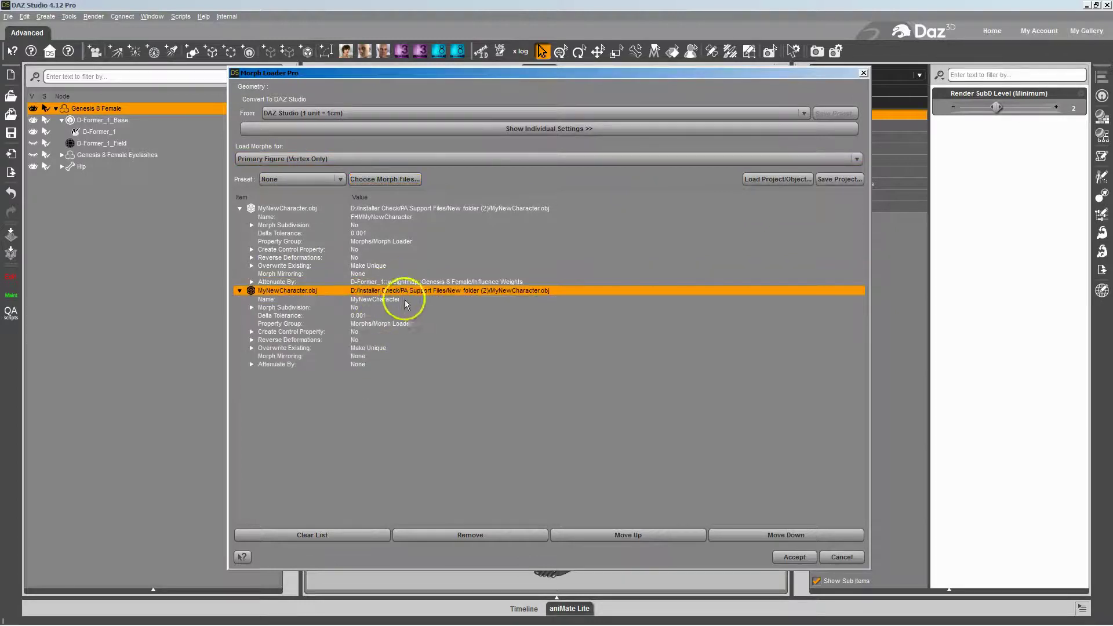
{"action": "left_click", "coordinate": [371, 299]}
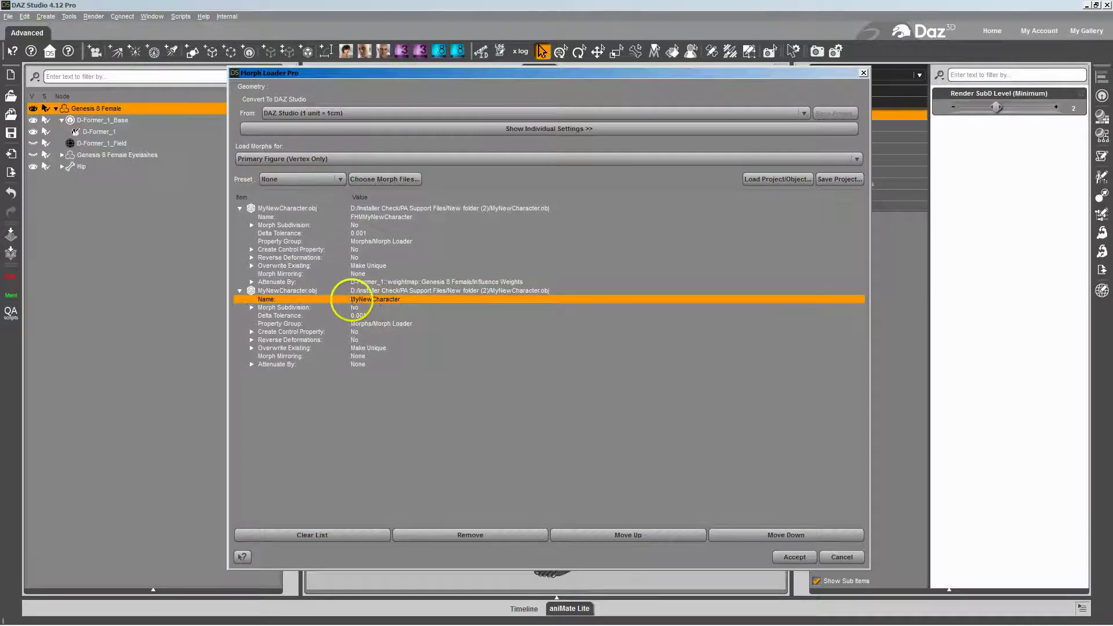
{"action": "left_click", "coordinate": [355, 301]}
{"action": "type", "text": "FBM"}
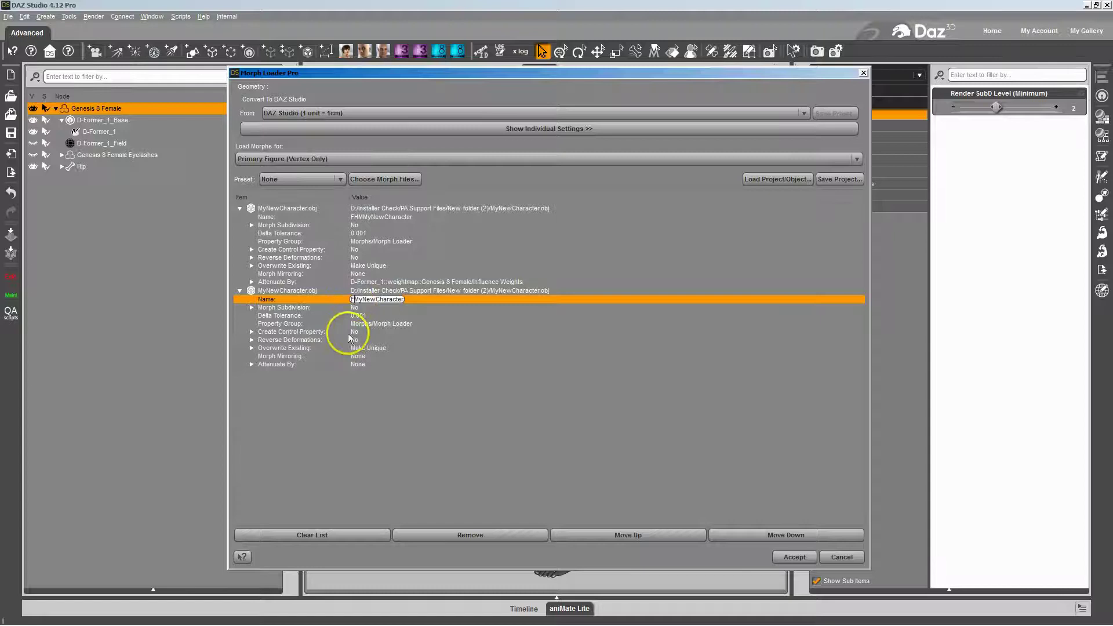
Step: Commit FBMMyNewCharacter, attenuate it by D-Former_1 Influence Weights, and set attenuation Strength to -1
{"action": "left_click", "coordinate": [401, 325]}
{"action": "left_click", "coordinate": [363, 365]}
{"action": "mouse_move", "coordinate": [371, 384]}
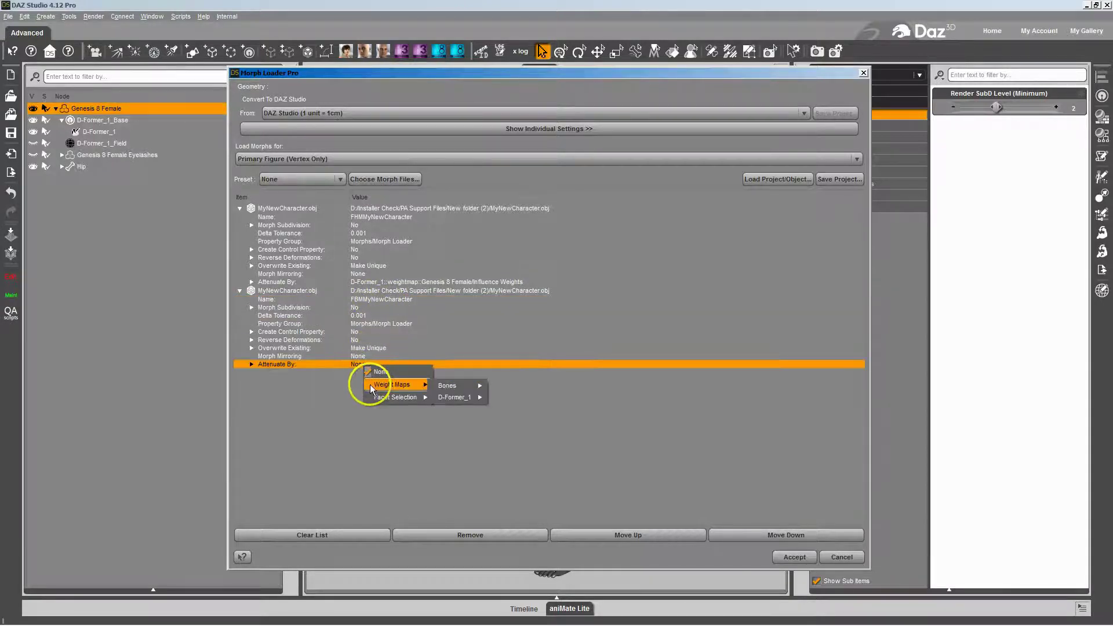
{"action": "mouse_move", "coordinate": [443, 396]}
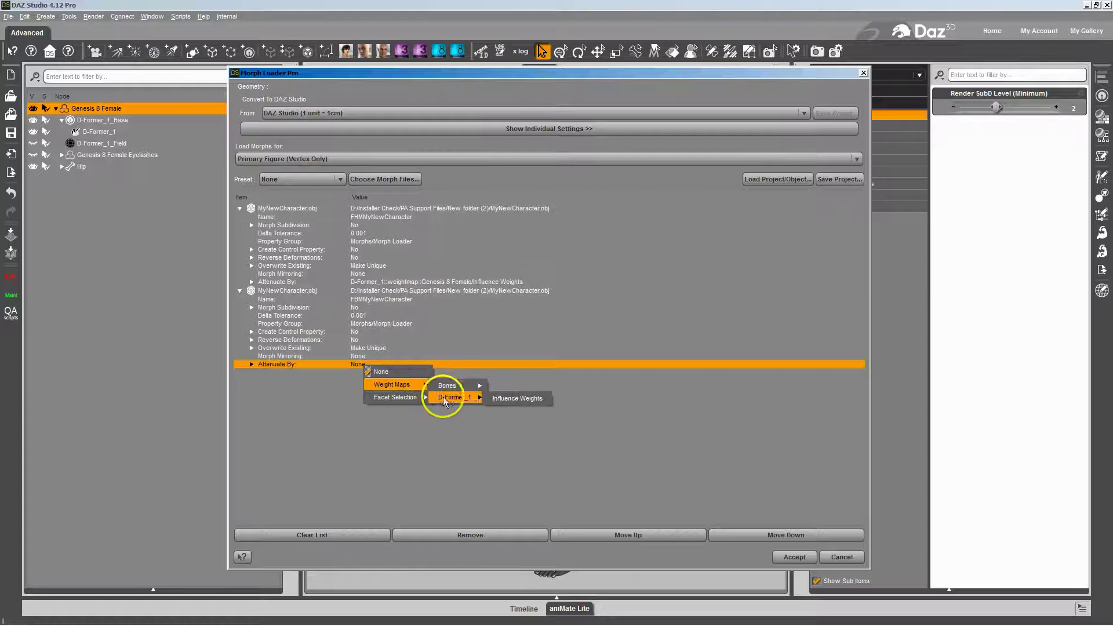
{"action": "left_click", "coordinate": [503, 399]}
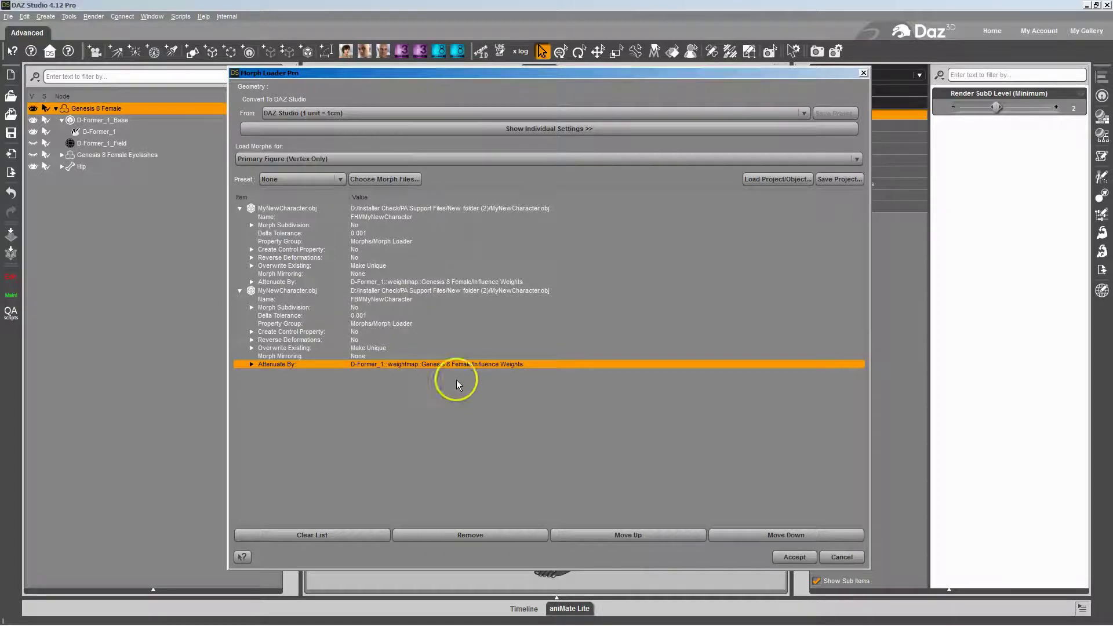
{"action": "left_click", "coordinate": [383, 374]}
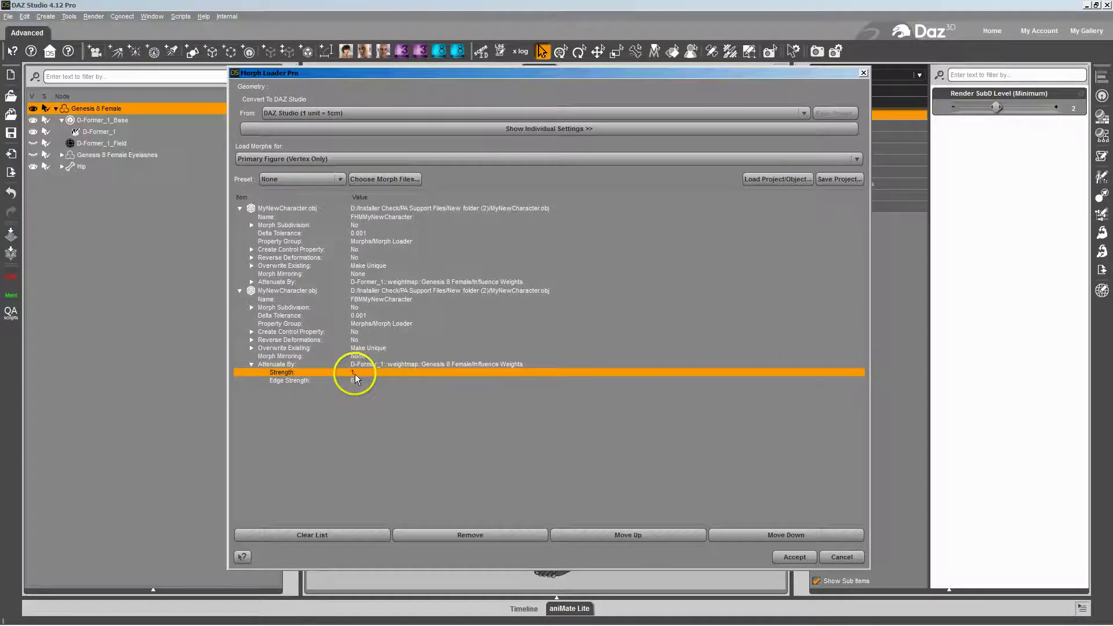
{"action": "double_click", "coordinate": [356, 375]}
{"action": "type", "text": "10"}
{"action": "key", "text": "Return"}
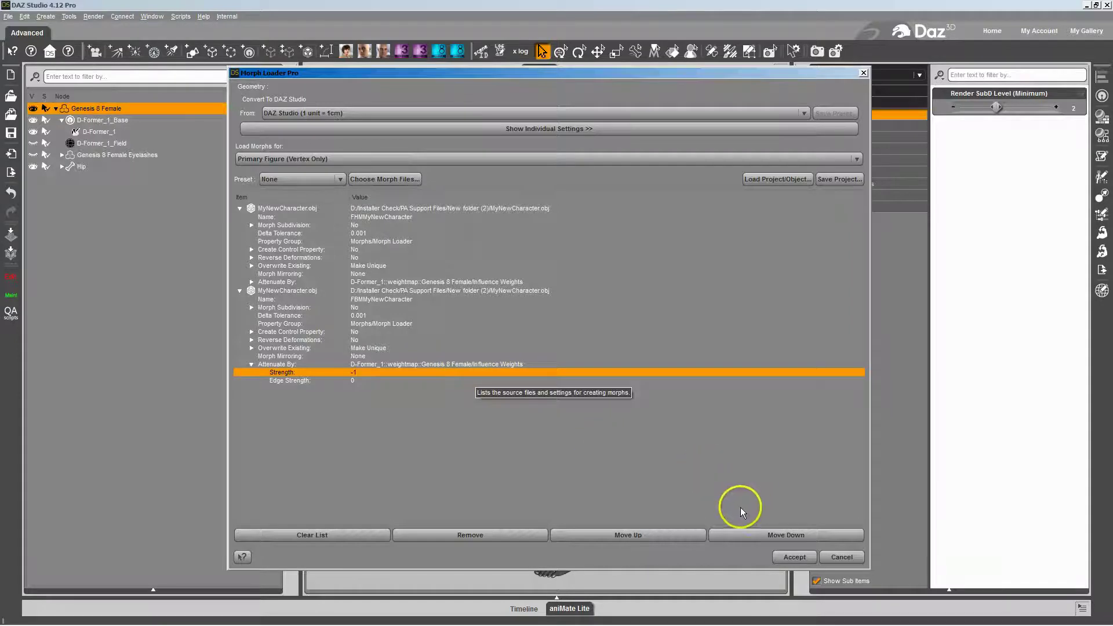
Step: Create both morphs, test the FHMMyNewCharacter slider, and select D-Former_1_Field to show its head area
{"action": "left_click", "coordinate": [796, 557]}
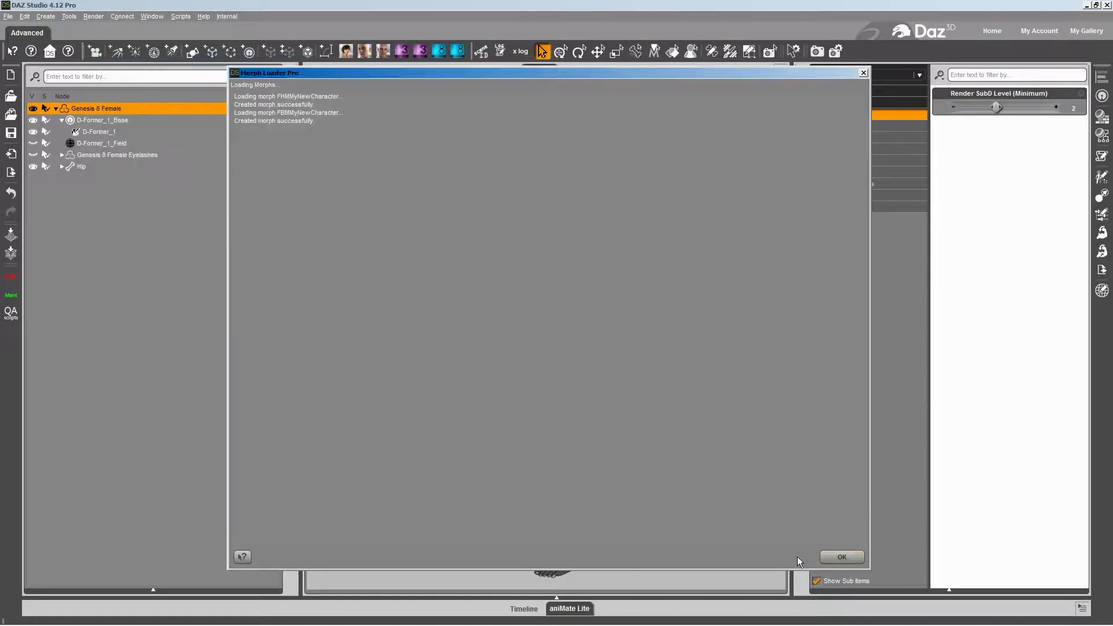
{"action": "left_click", "coordinate": [841, 557]}
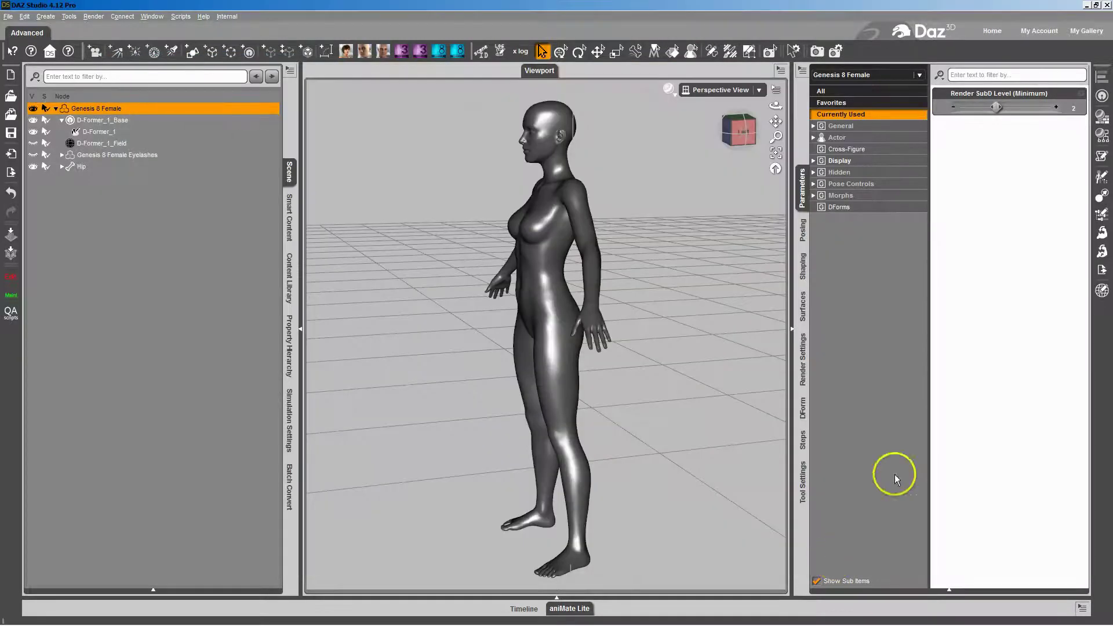
{"action": "left_click", "coordinate": [878, 196]}
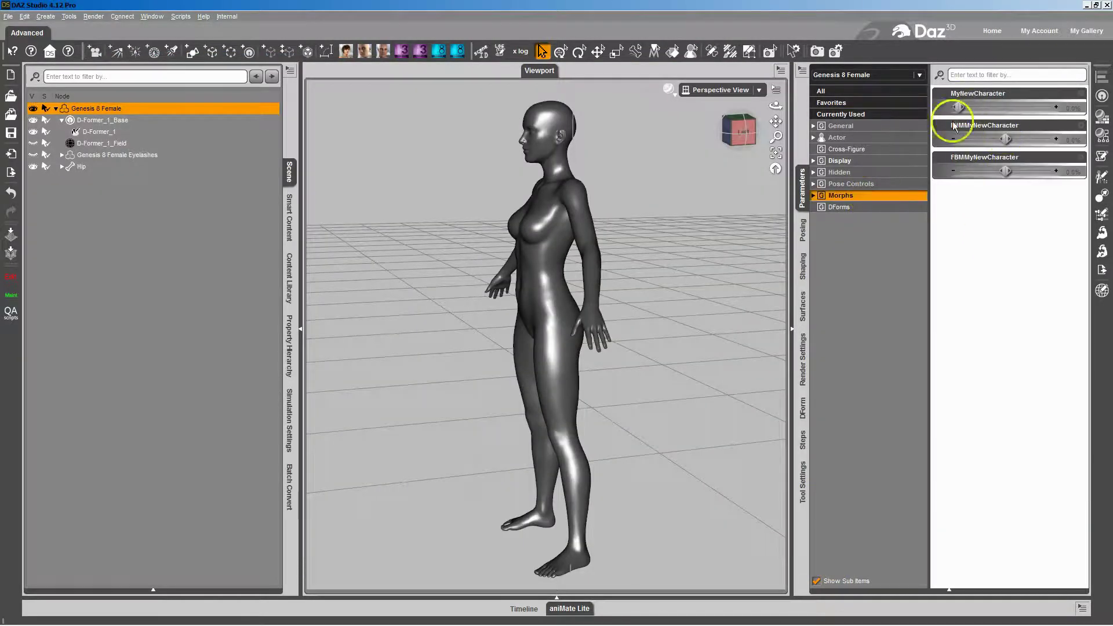
{"action": "left_click_drag", "start_coordinate": [1015, 141], "coordinate": [1032, 182]}
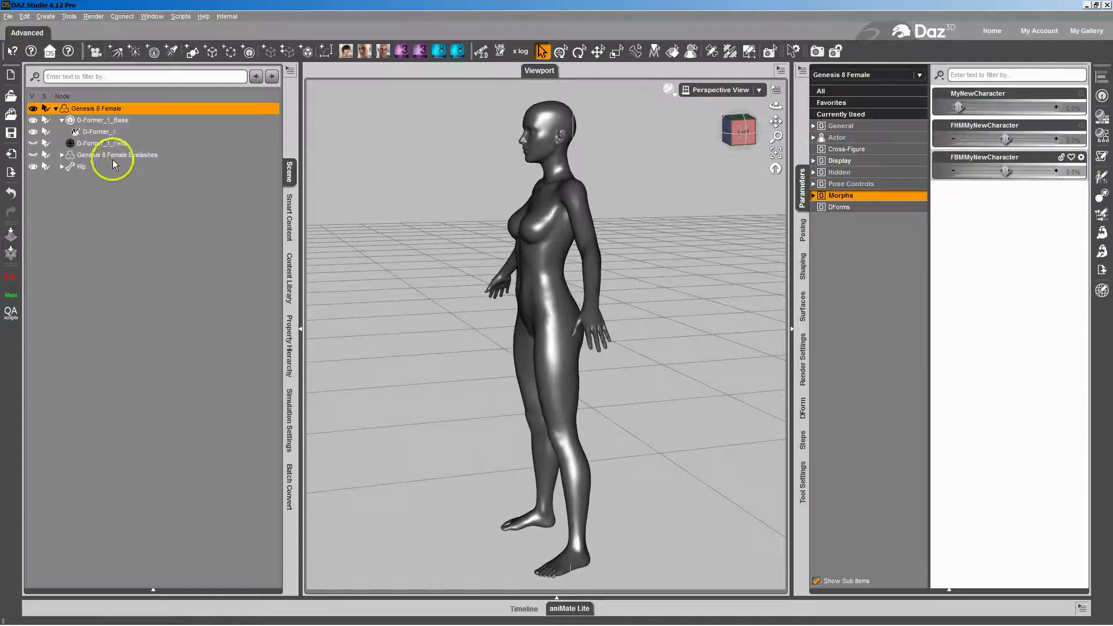
{"action": "left_click", "coordinate": [119, 143]}
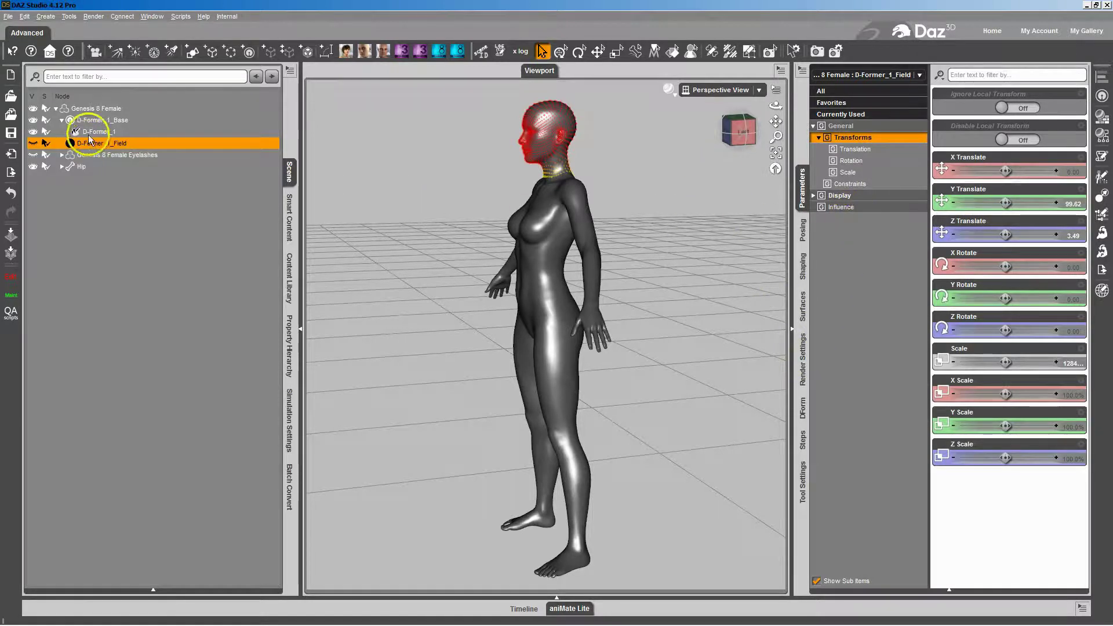
Step: Browse the Genesis 8 Female Developer Kit content, then start a MyNewCharacter.obj morph load and cancel it
{"action": "left_click", "coordinate": [297, 289]}
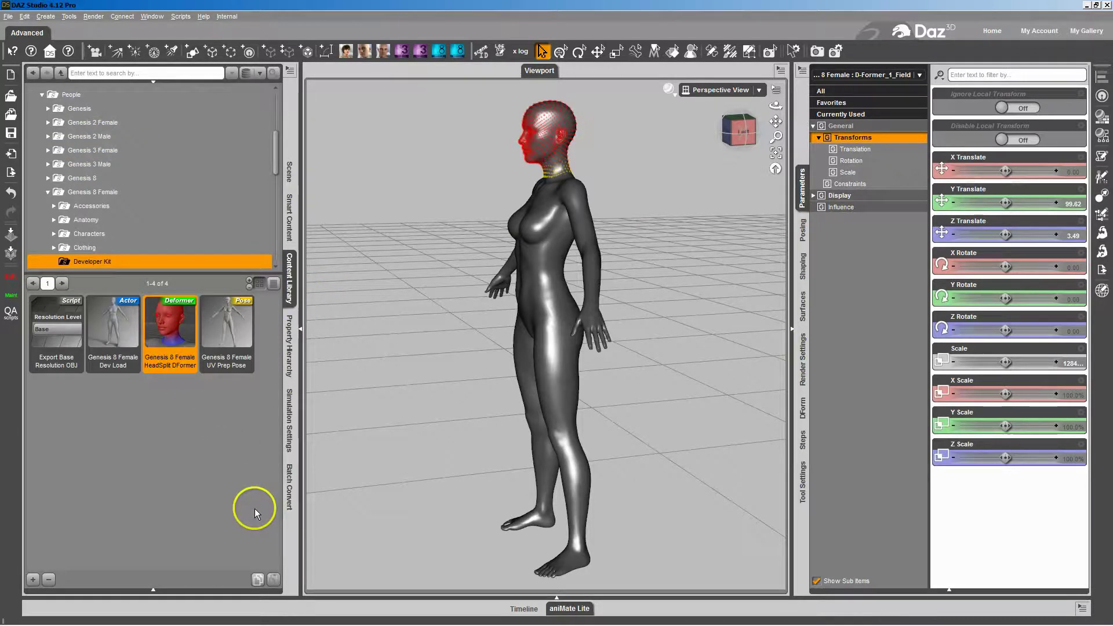
{"action": "left_click", "coordinate": [1103, 252]}
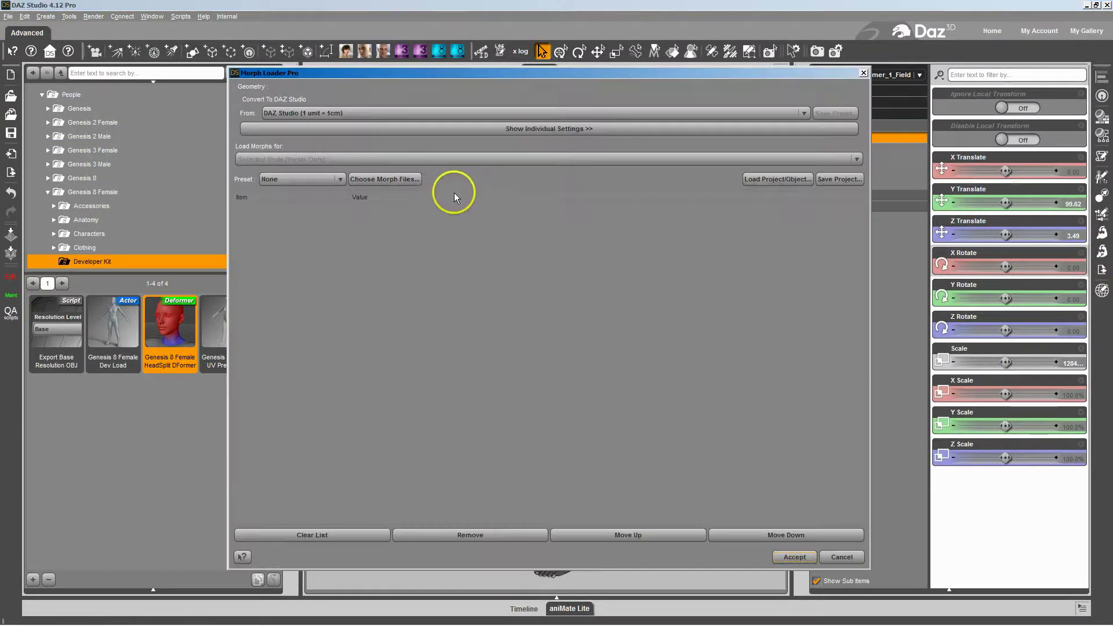
{"action": "left_click", "coordinate": [400, 179]}
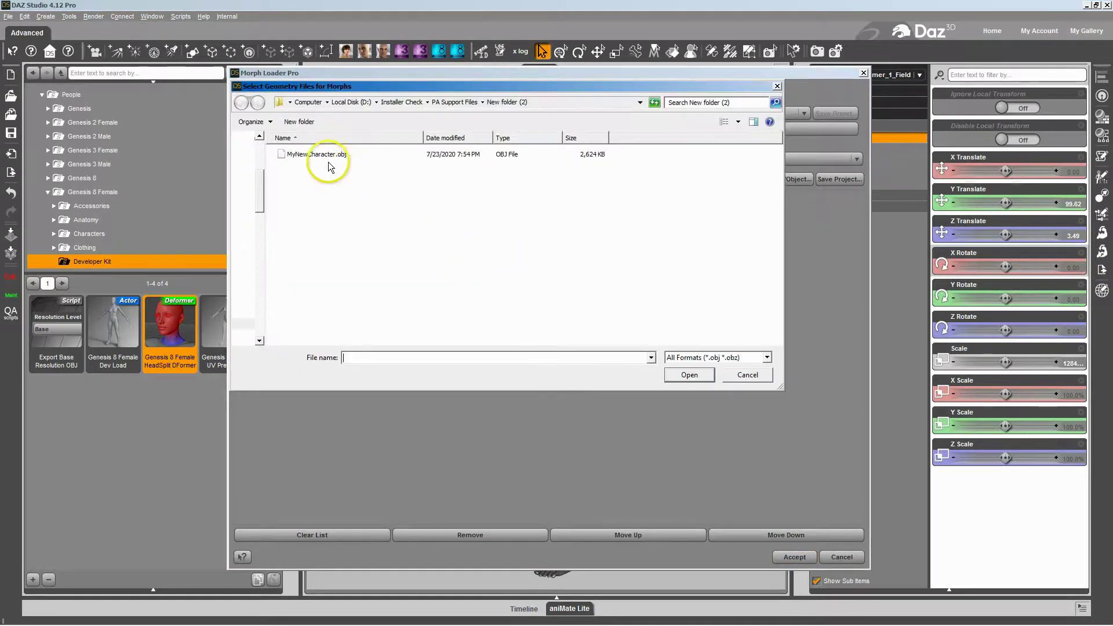
{"action": "double_click", "coordinate": [319, 154]}
{"action": "left_click", "coordinate": [393, 210]}
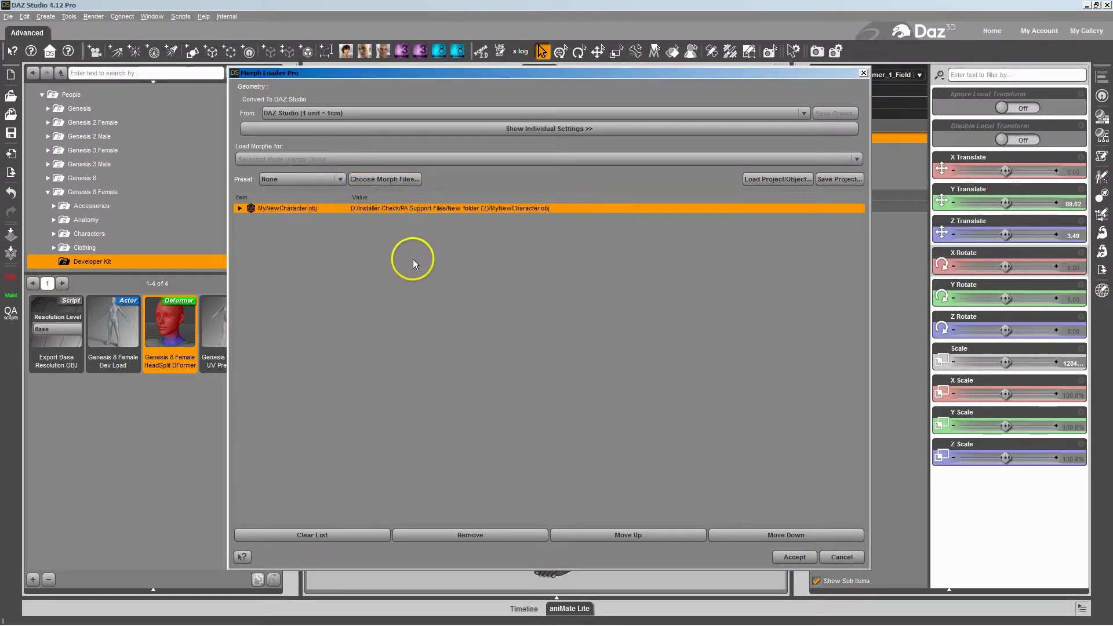
{"action": "double_click", "coordinate": [374, 210]}
{"action": "left_click", "coordinate": [363, 282]}
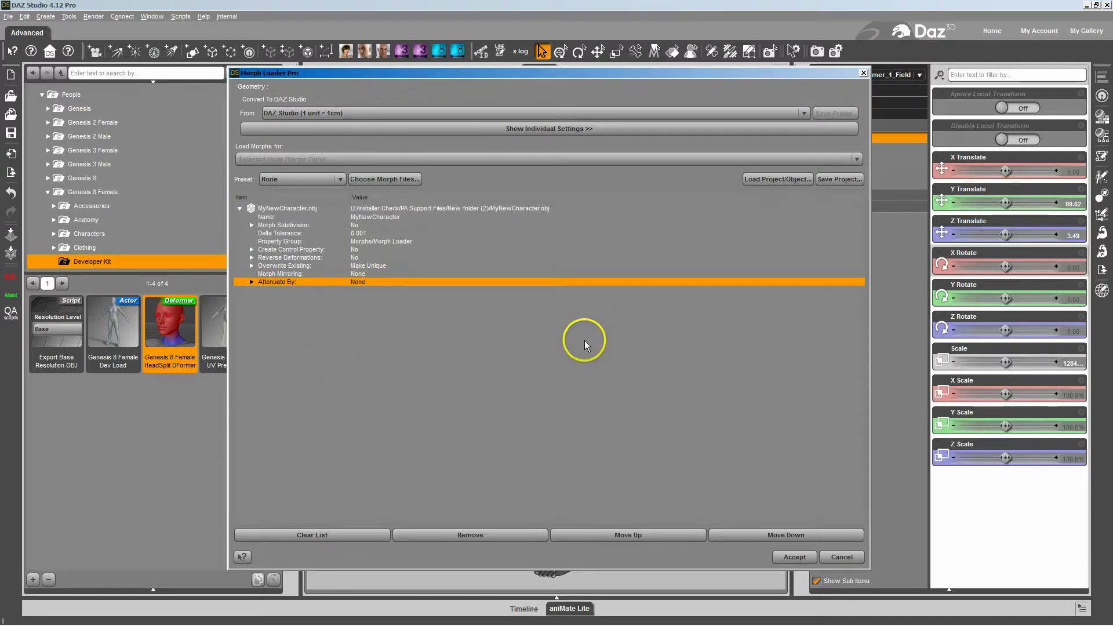
{"action": "left_click", "coordinate": [841, 555]}
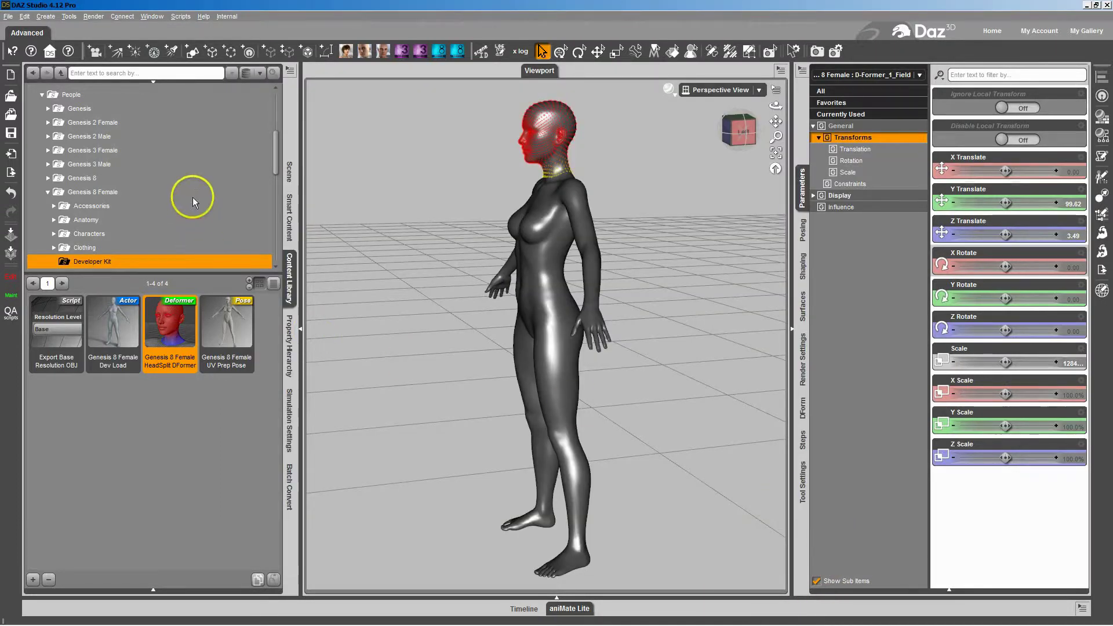
Step: With Genesis 8 Female selected, add MyNewCharacter.obj to Morph Loader Pro's morph list
{"action": "left_click", "coordinate": [288, 171]}
{"action": "left_click", "coordinate": [191, 109]}
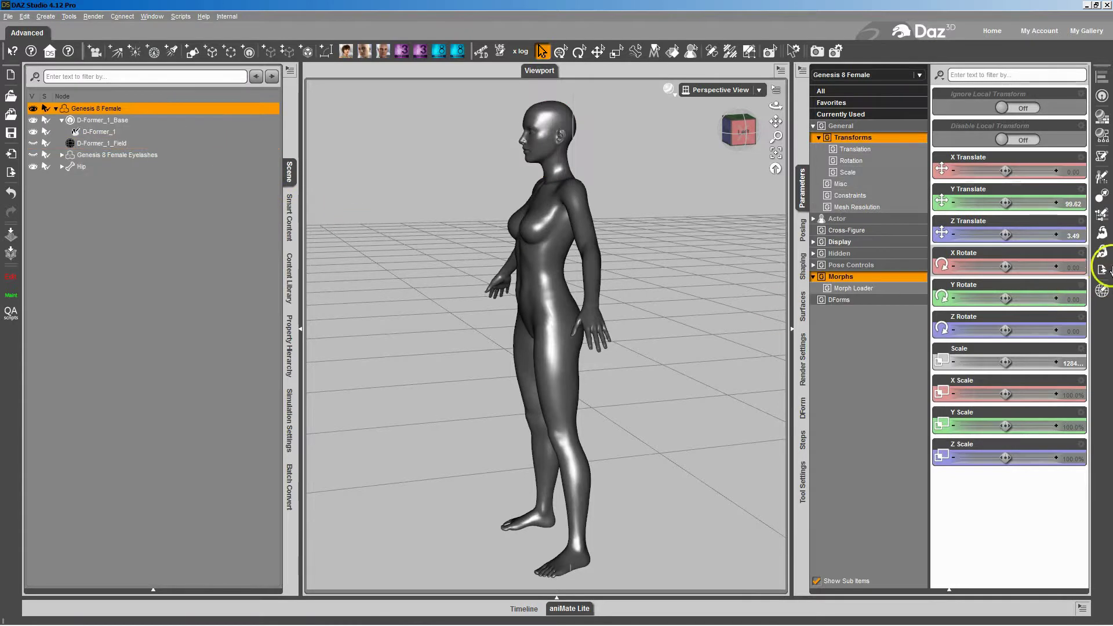
{"action": "left_click", "coordinate": [1102, 250]}
{"action": "left_click", "coordinate": [375, 186]}
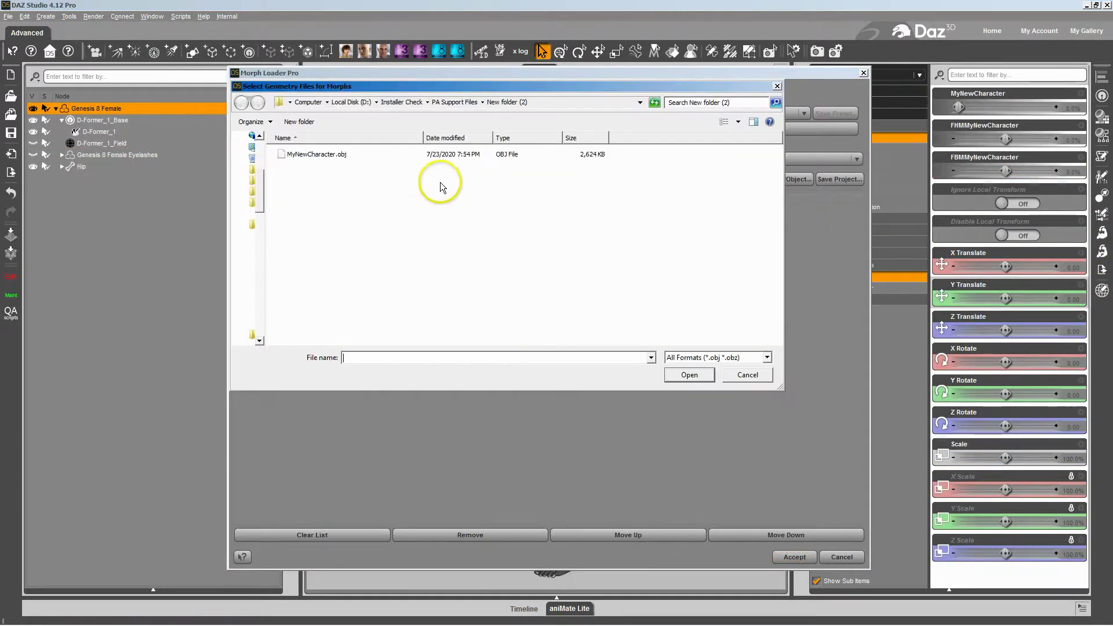
{"action": "double_click", "coordinate": [437, 184]}
Step: Attenuate the MyNewCharacter.obj morph by D-Former_1 Influence Weights with Strength 1
{"action": "double_click", "coordinate": [390, 209]}
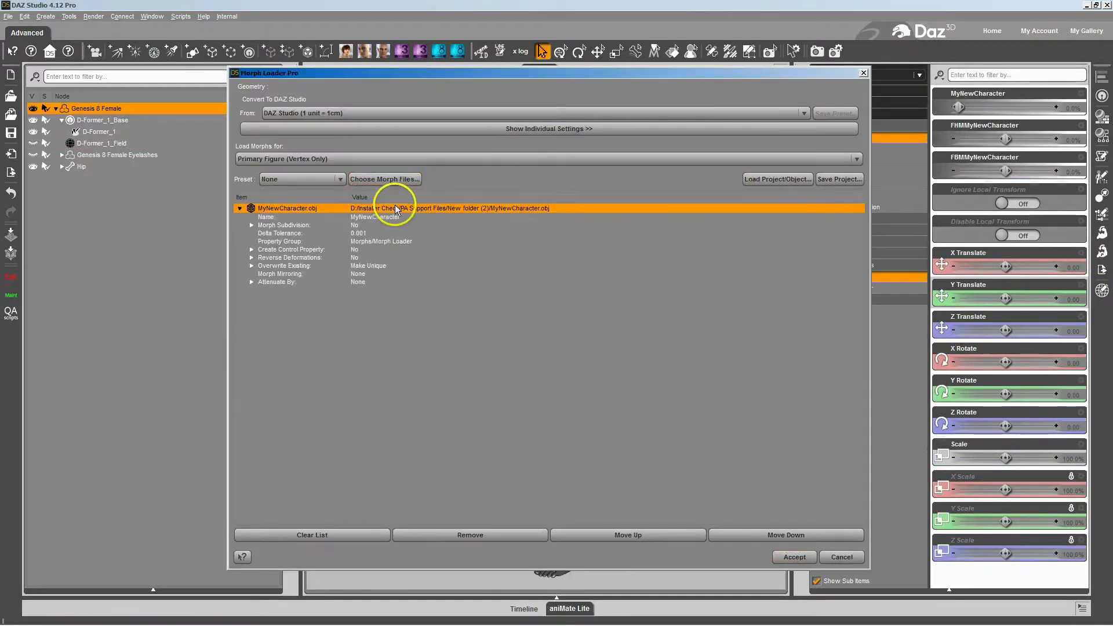
{"action": "left_click", "coordinate": [359, 282]}
{"action": "mouse_move", "coordinate": [406, 301]}
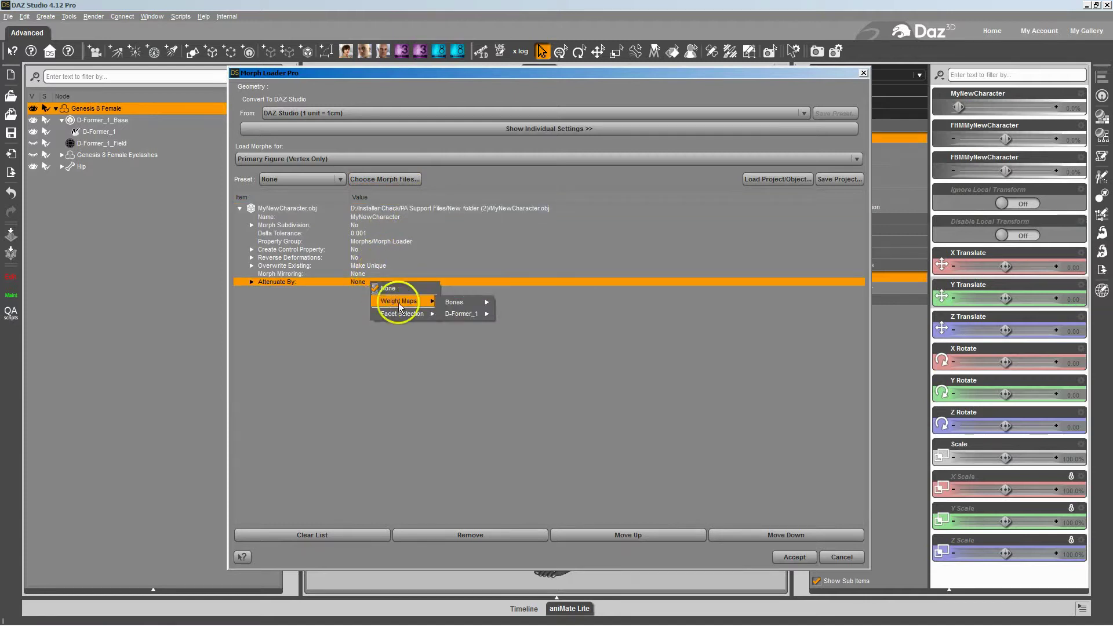
{"action": "mouse_move", "coordinate": [466, 313]}
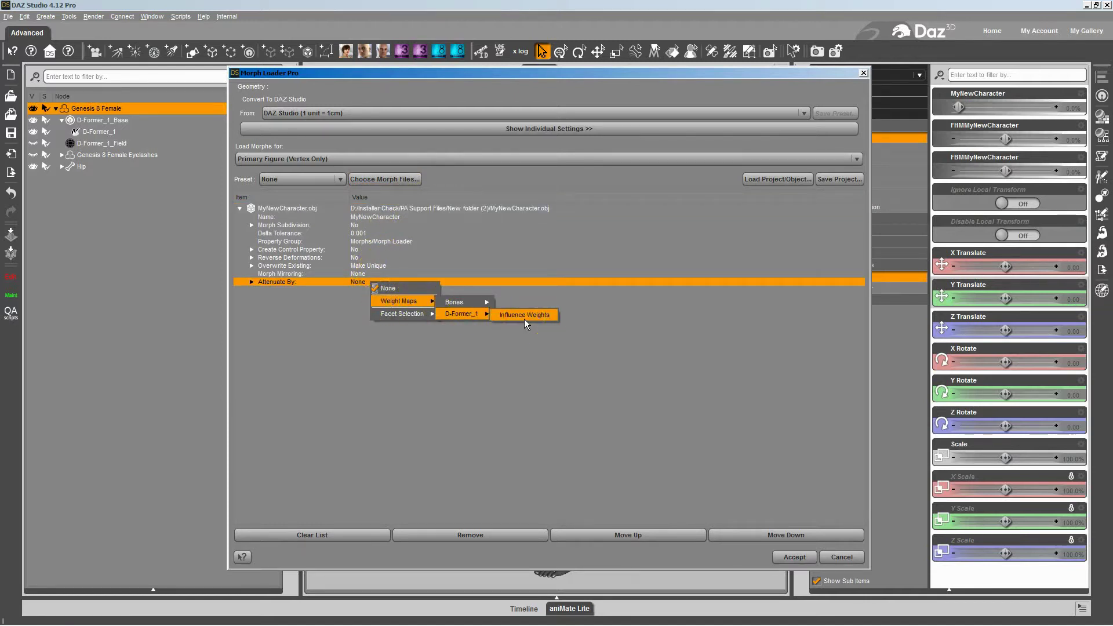
{"action": "left_click", "coordinate": [524, 319]}
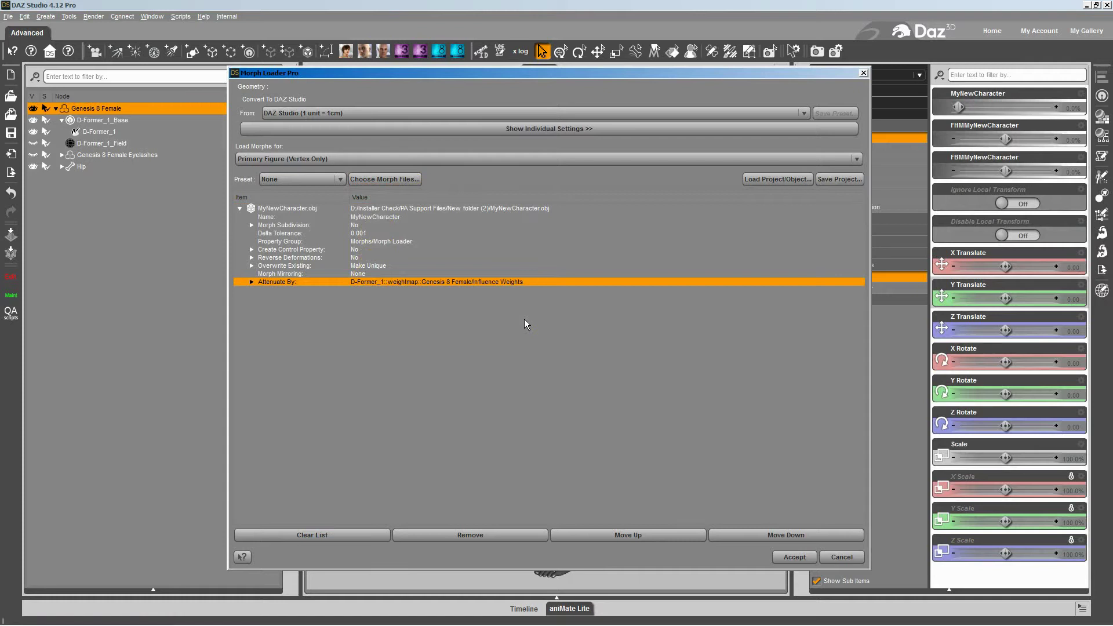
{"action": "left_click", "coordinate": [531, 333]}
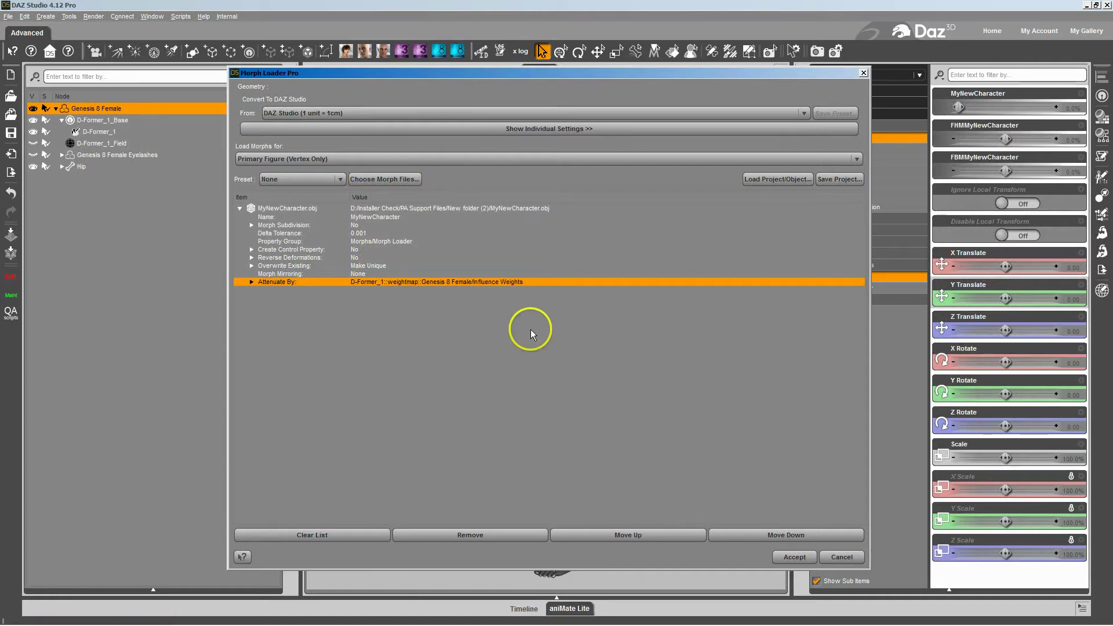
{"action": "double_click", "coordinate": [367, 282]}
{"action": "left_click", "coordinate": [365, 290]}
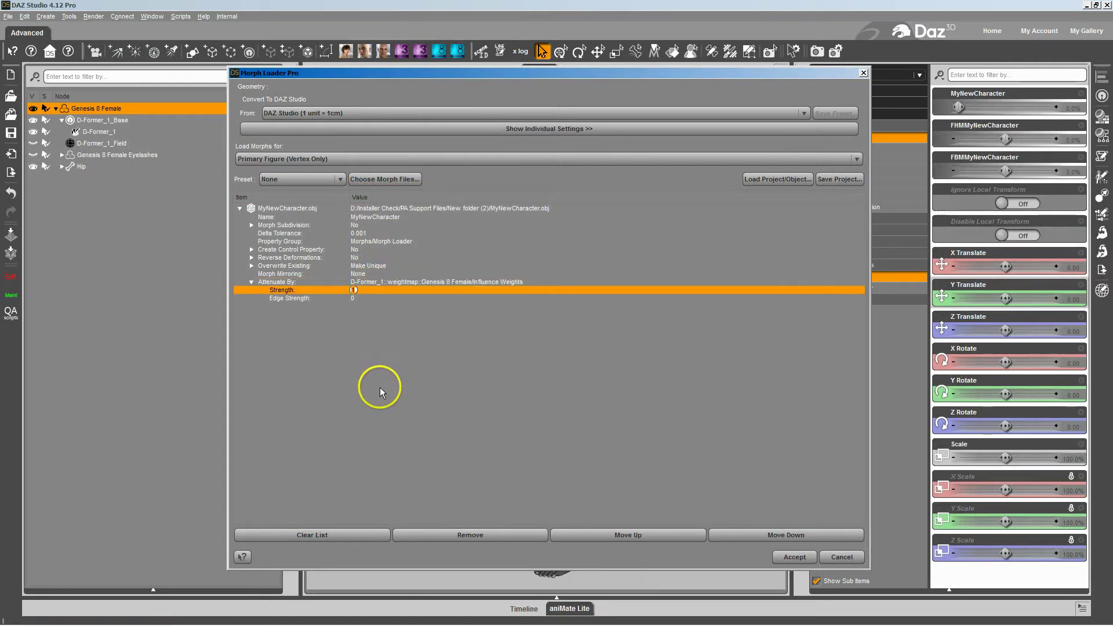
{"action": "left_click", "coordinate": [381, 387]}
{"action": "left_click", "coordinate": [603, 433]}
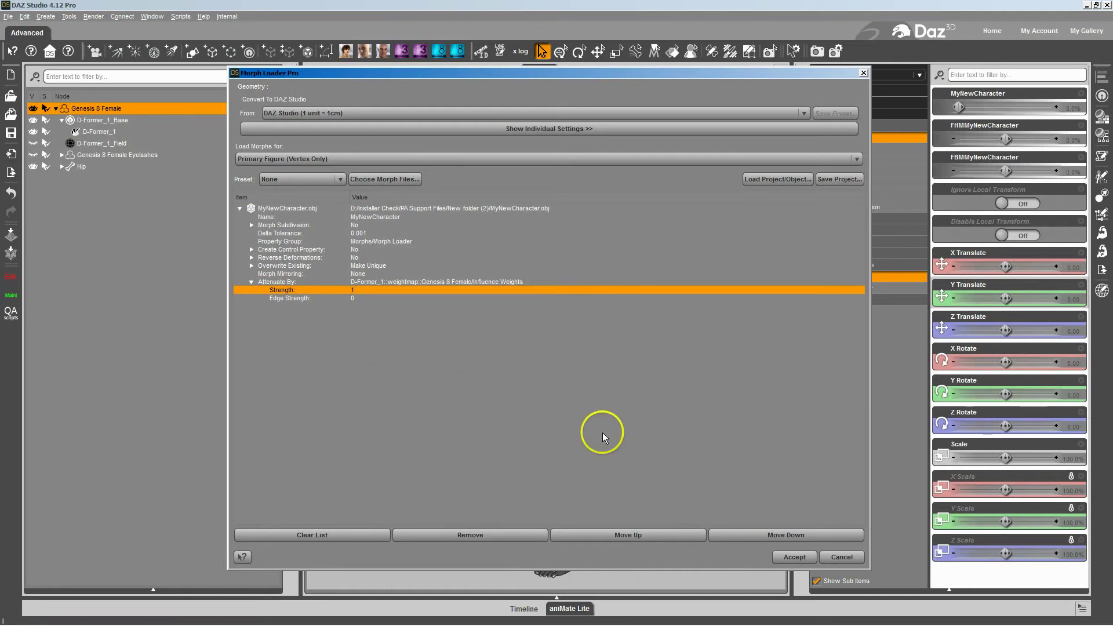